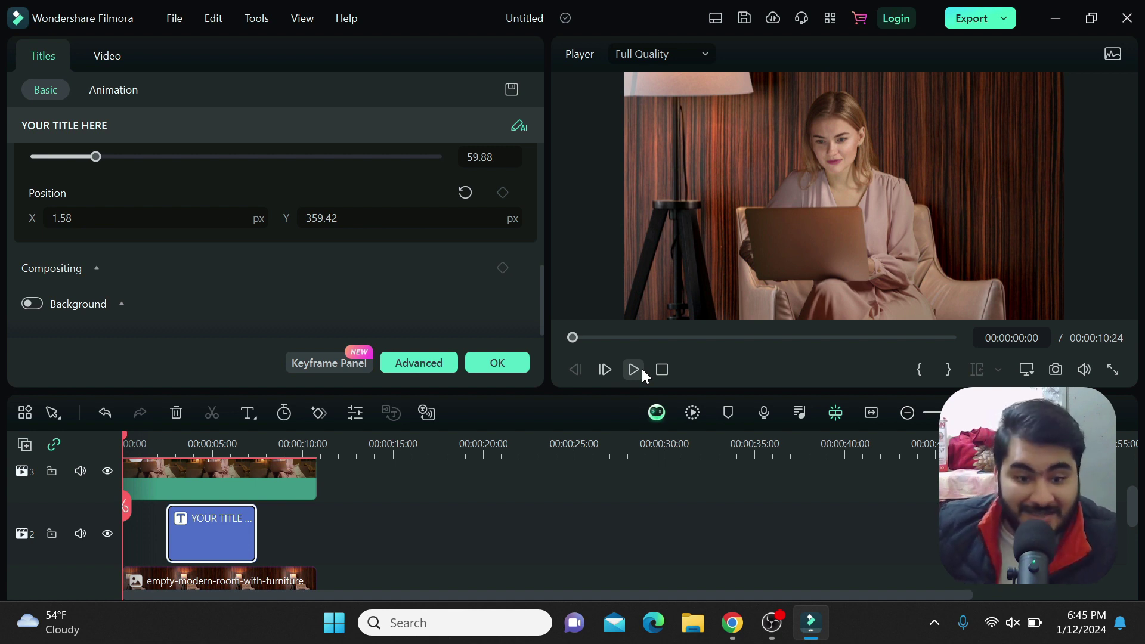
# Play the preview of the finished composition with the woman in front of the room background and title
pyautogui.click(642, 368)
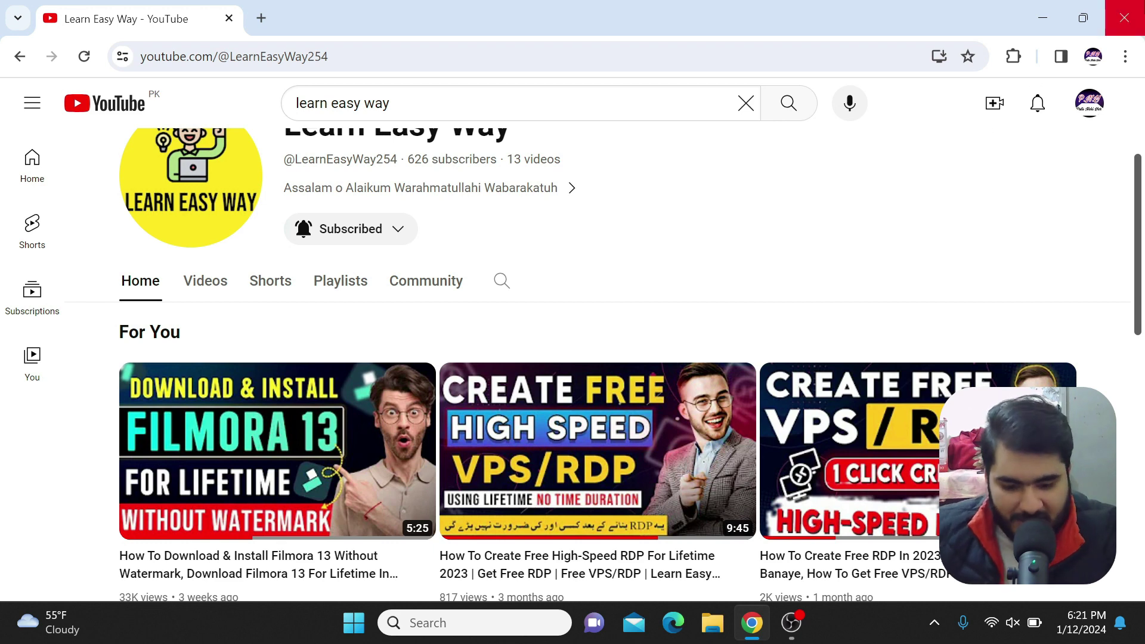
# Switch from the browser to Wondershare Filmora 13 and create a new 16:9 project
pyautogui.click(1043, 17)
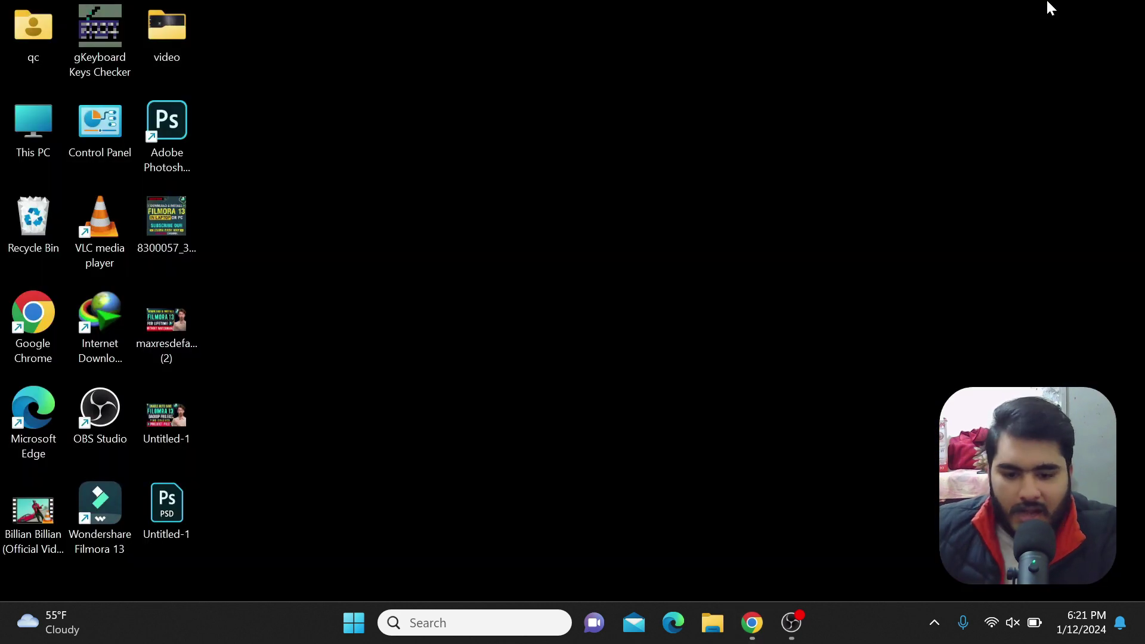
pyautogui.doubleClick(105, 519)
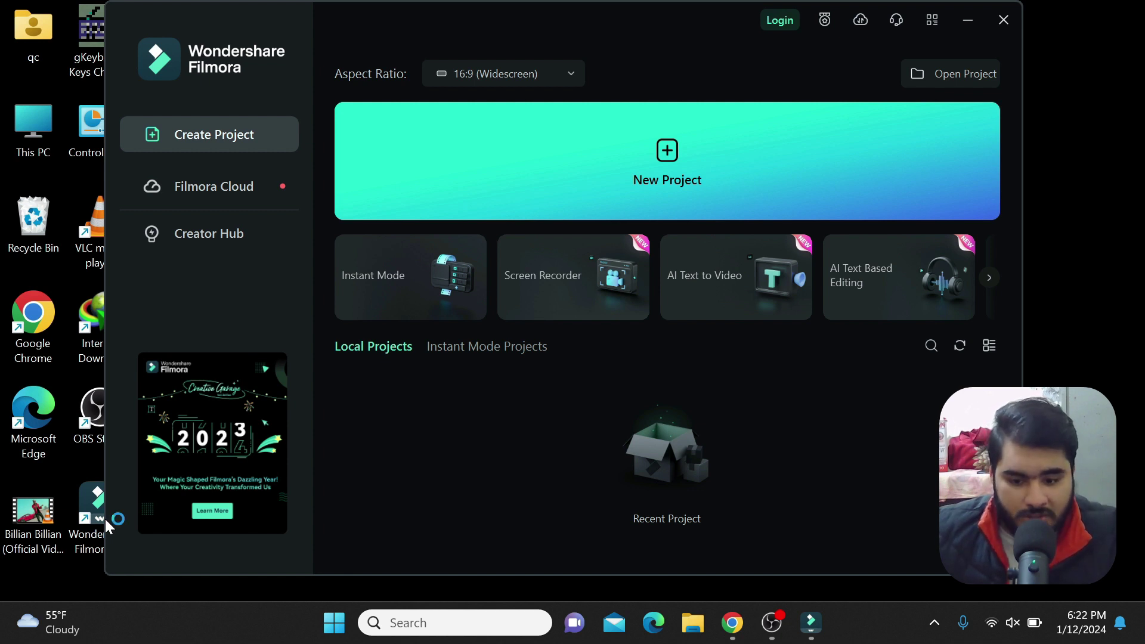
pyautogui.click(665, 173)
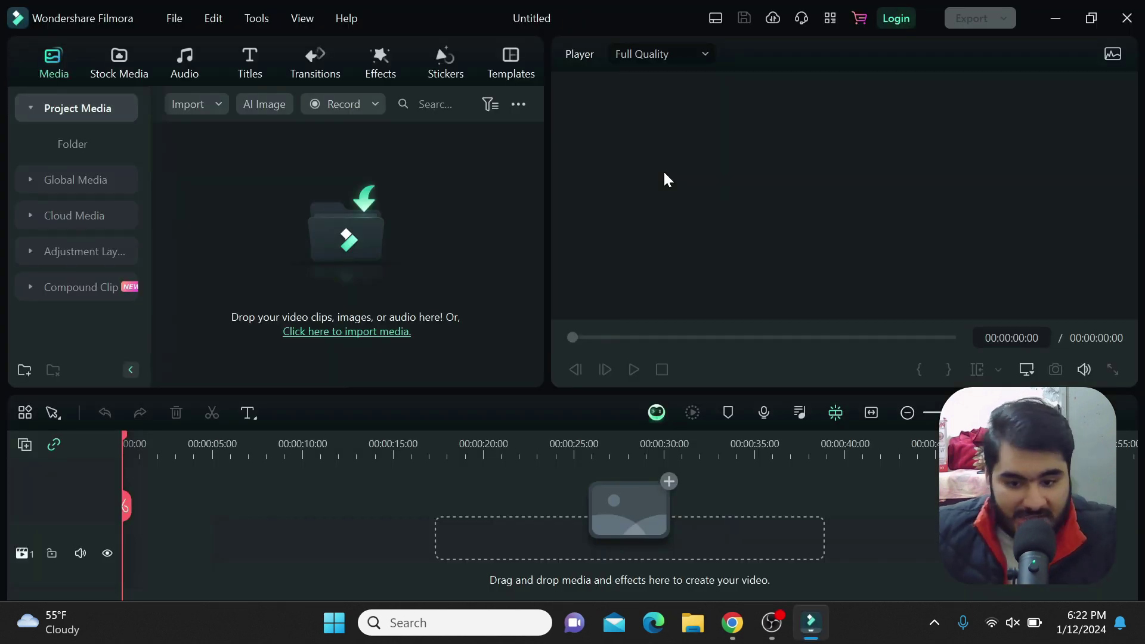
# Import the video pexels-artem-podrez-6586295 onto the first track, matching the project to the media's 1920 x 1080 30fps
pyautogui.click(345, 263)
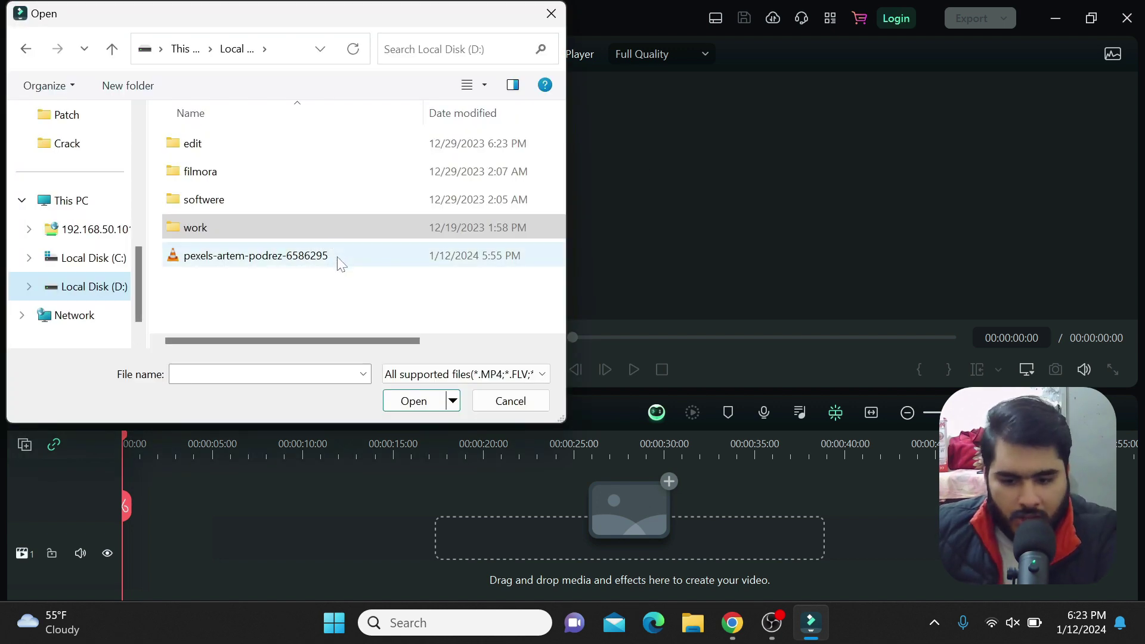
pyautogui.doubleClick(338, 257)
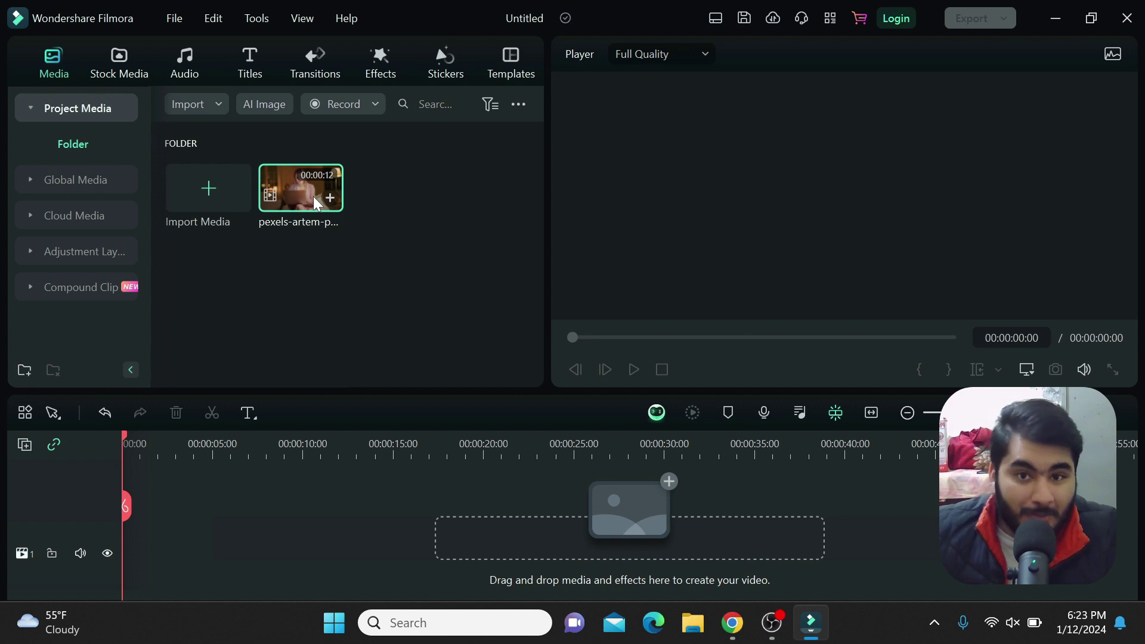
pyautogui.moveTo(315, 204); pyautogui.dragTo(103, 560)
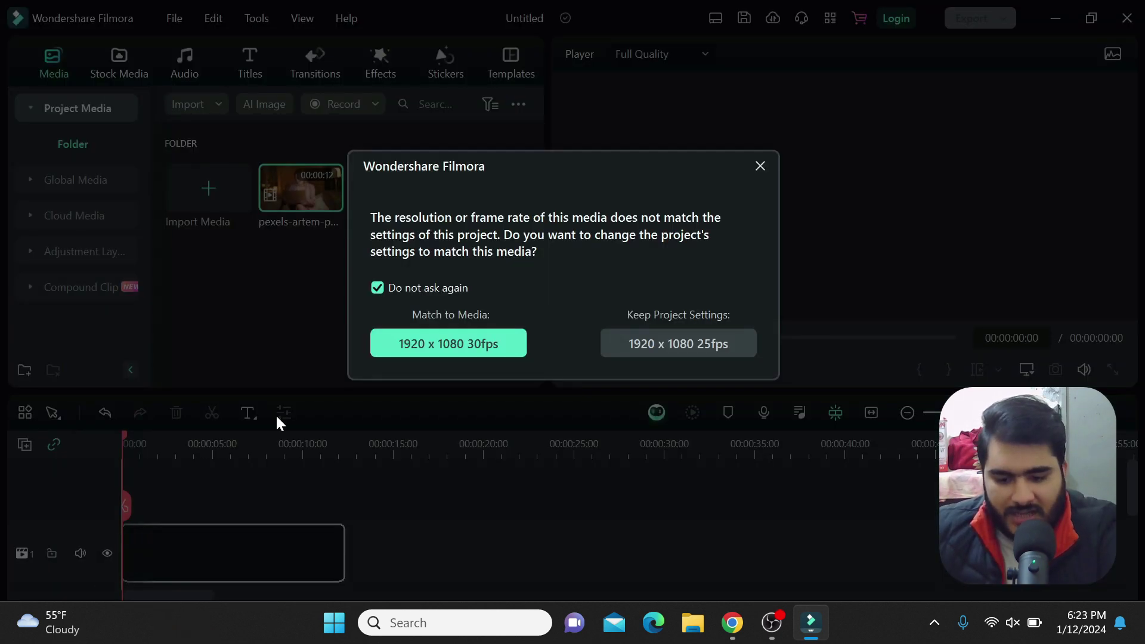
pyautogui.click(426, 352)
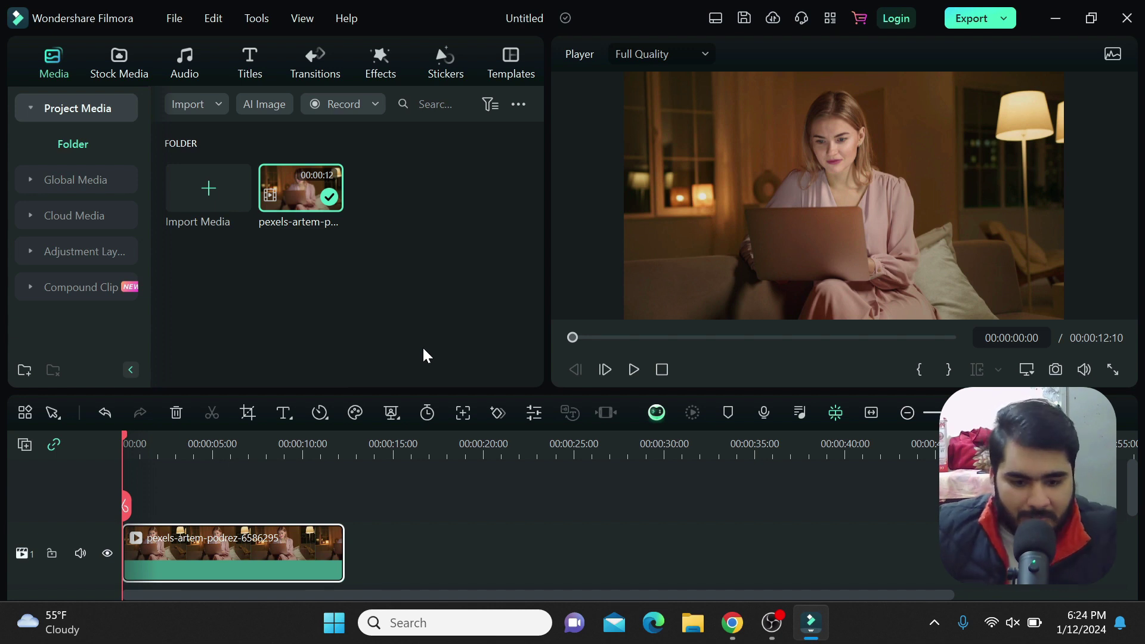
# Open the AI tools settings of the video clip on the timeline
pyautogui.doubleClick(307, 536)
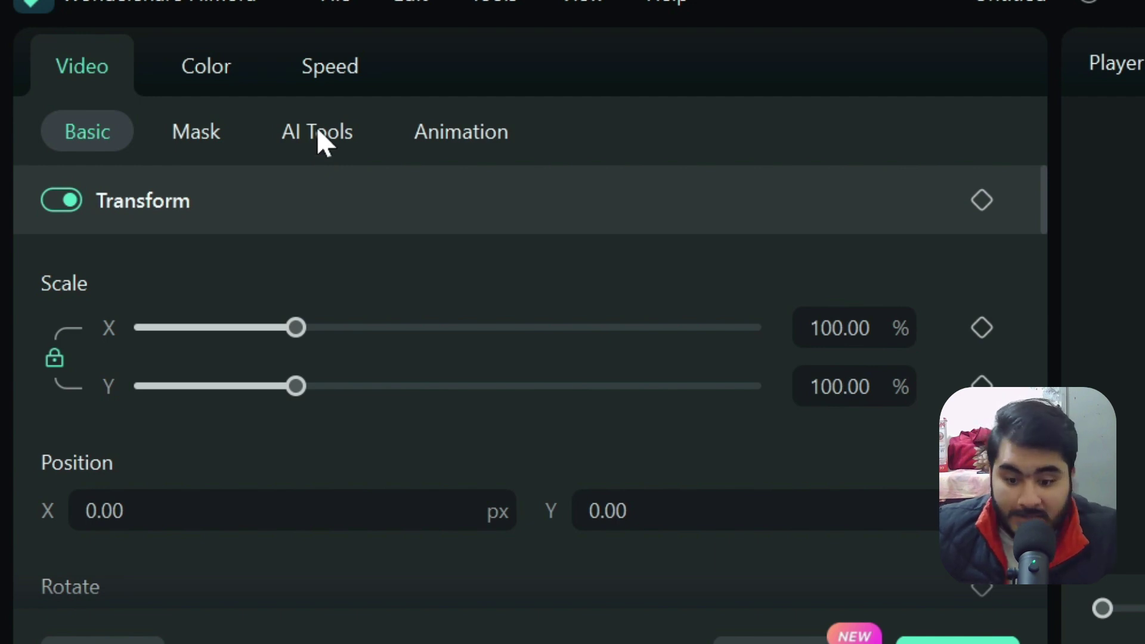
pyautogui.click(317, 129)
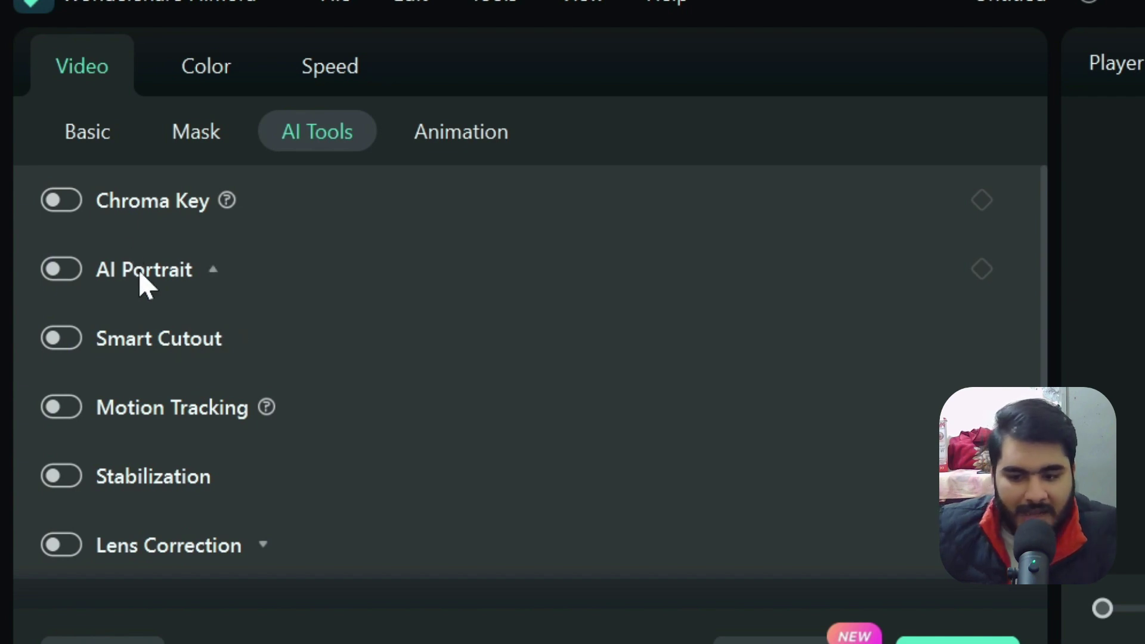
# Try AI Portrait background removal on the clip, preview it in playback, and switch it off
pyautogui.click(154, 276)
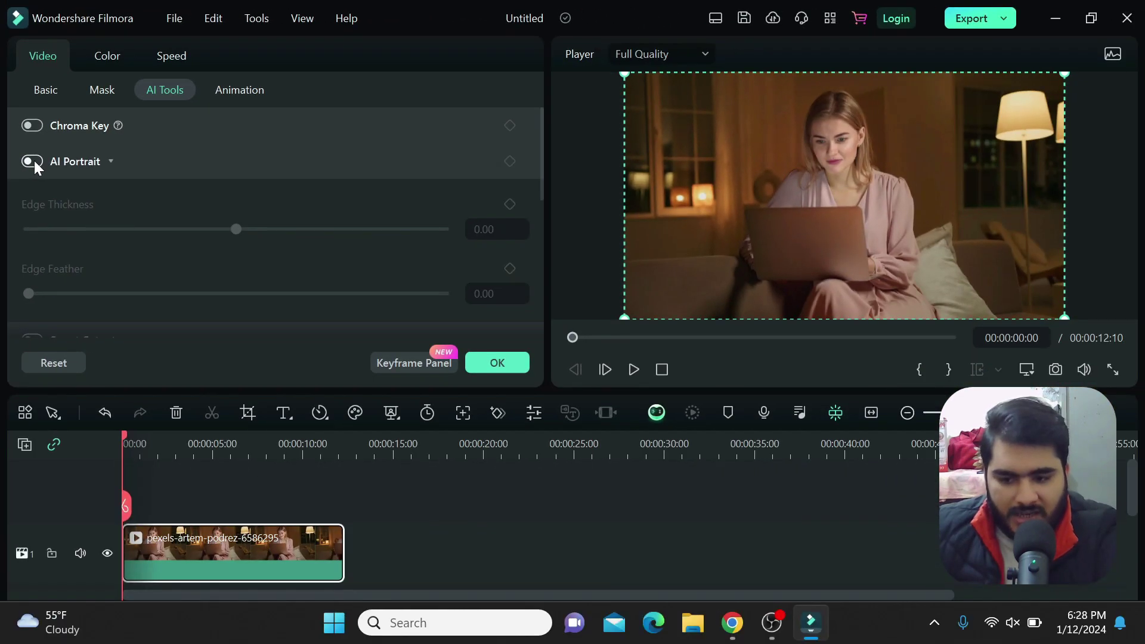
pyautogui.click(32, 161)
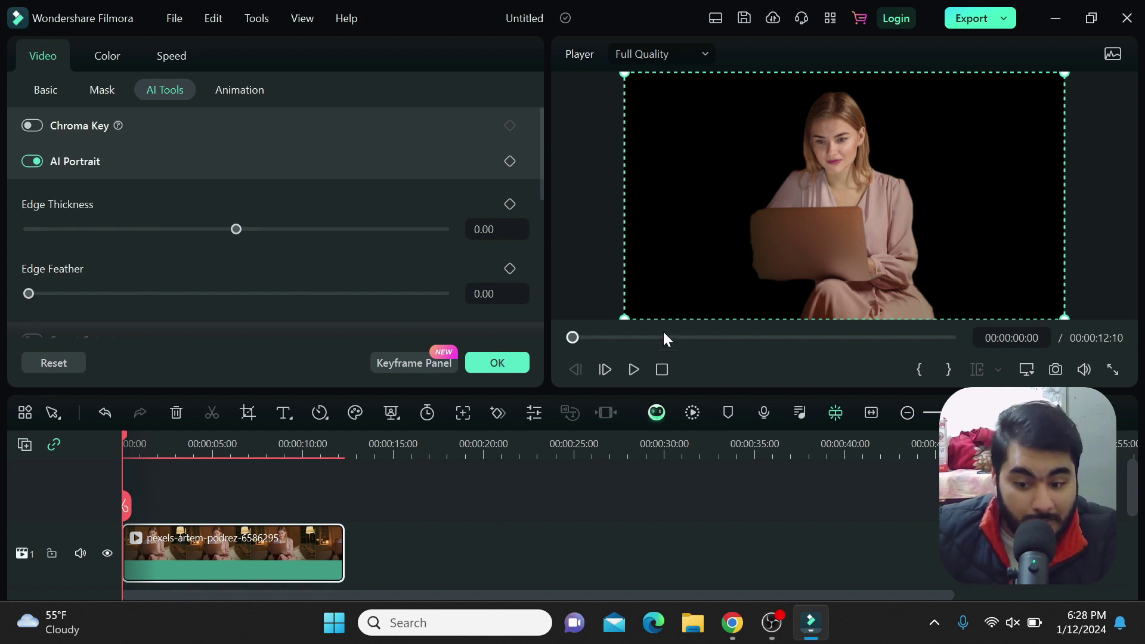
pyautogui.click(631, 371)
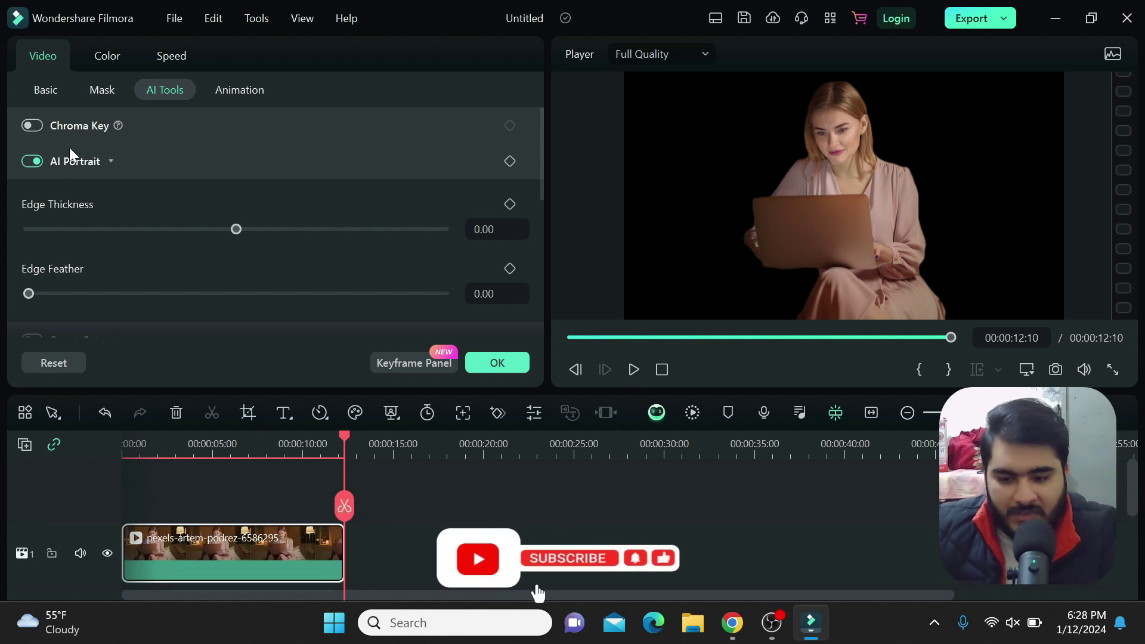
pyautogui.click(33, 162)
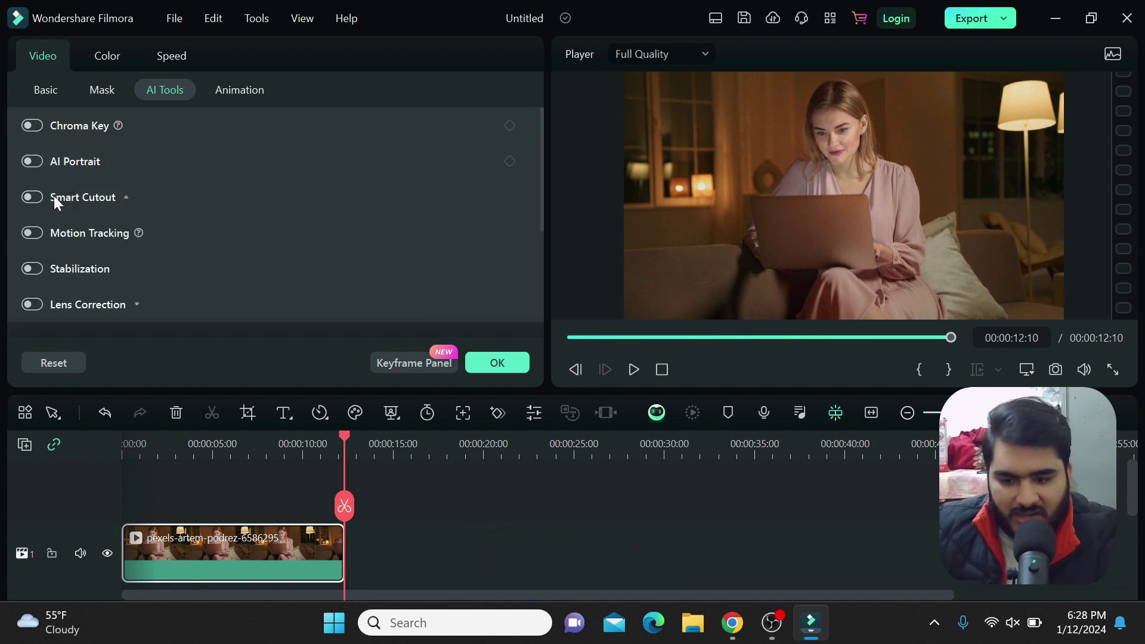
# Enable Smart Cutout for the clip and open its editor with the mask display set to Alpha Overlay
pyautogui.click(54, 198)
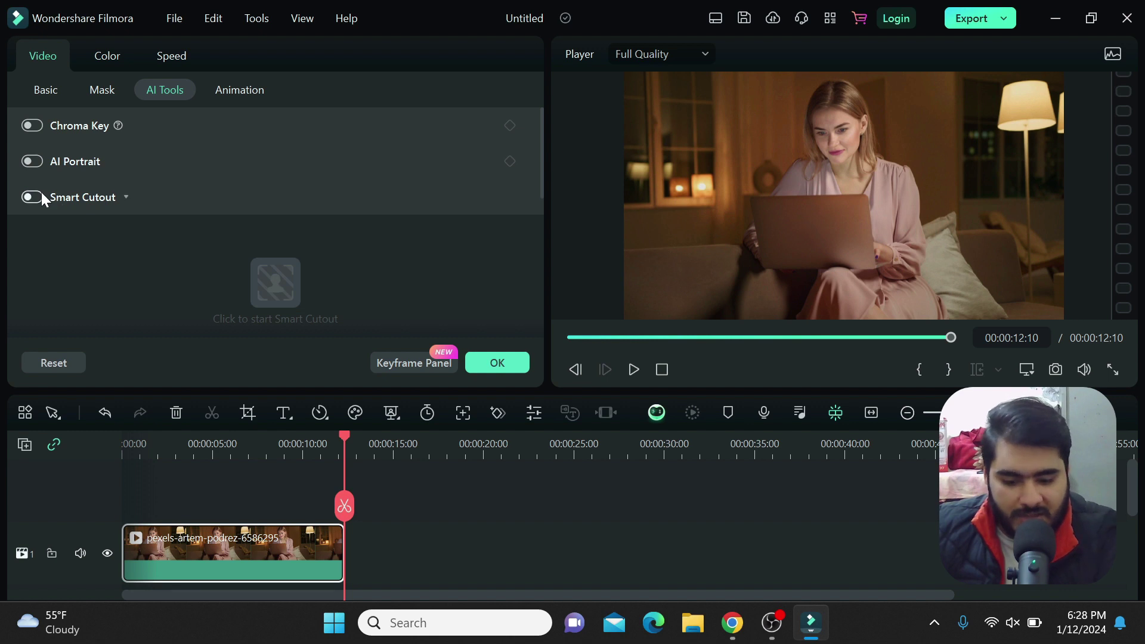
pyautogui.click(21, 198)
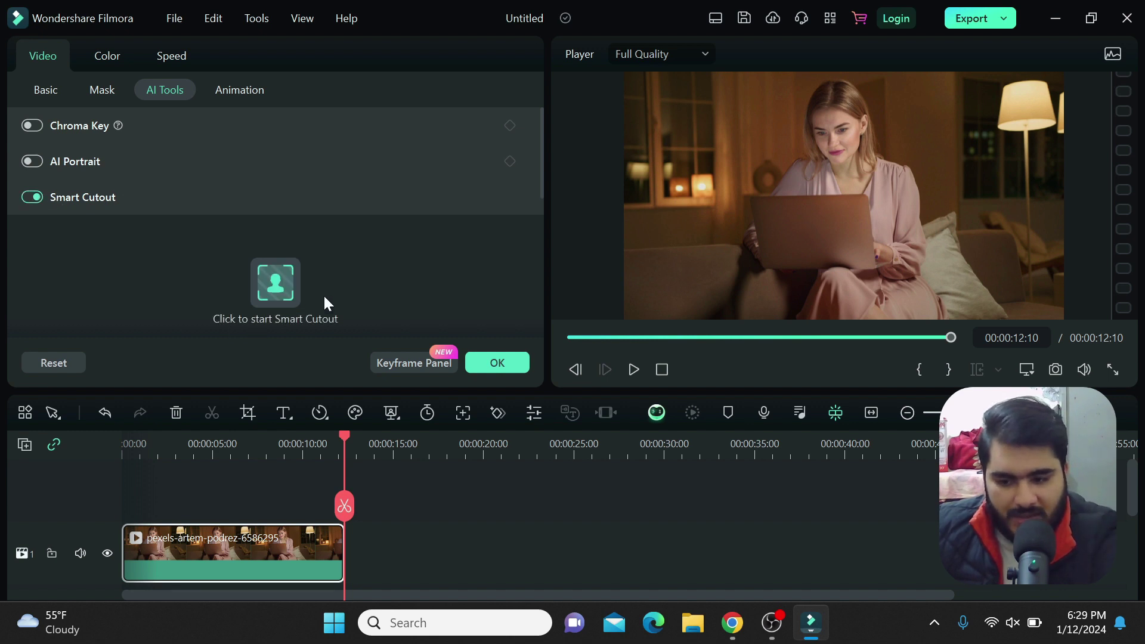
pyautogui.click(276, 285)
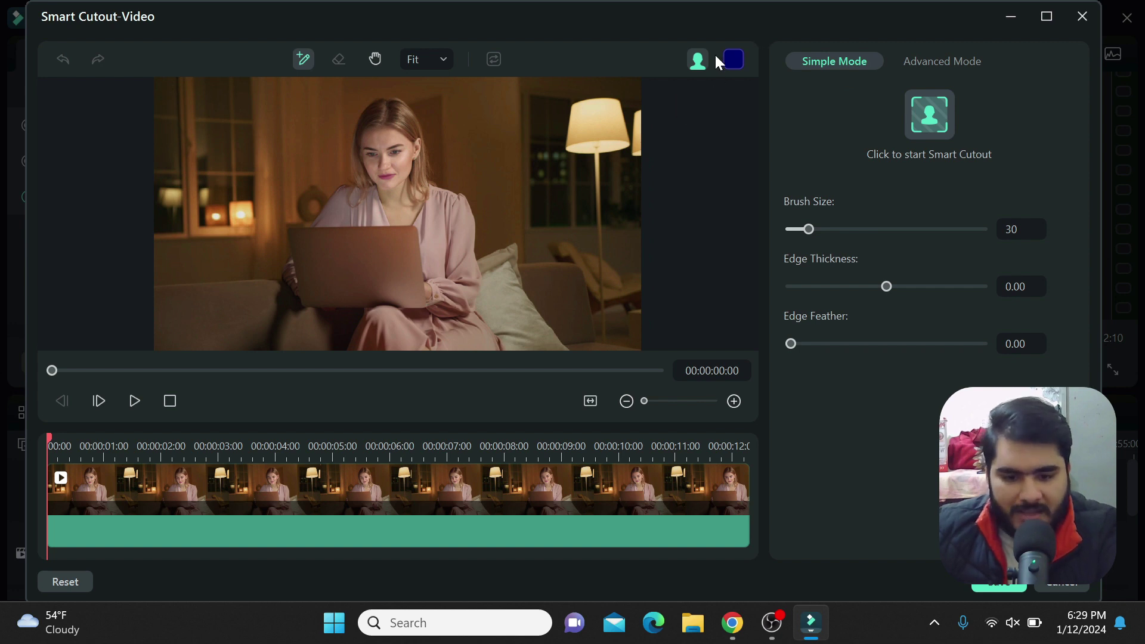
pyautogui.click(701, 63)
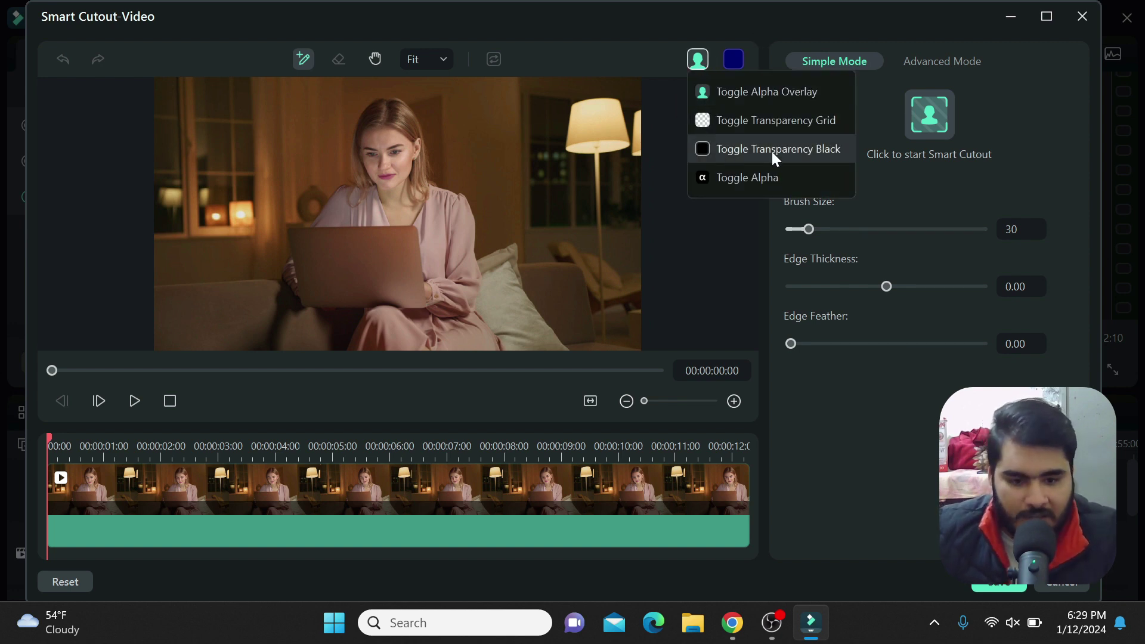
pyautogui.click(736, 92)
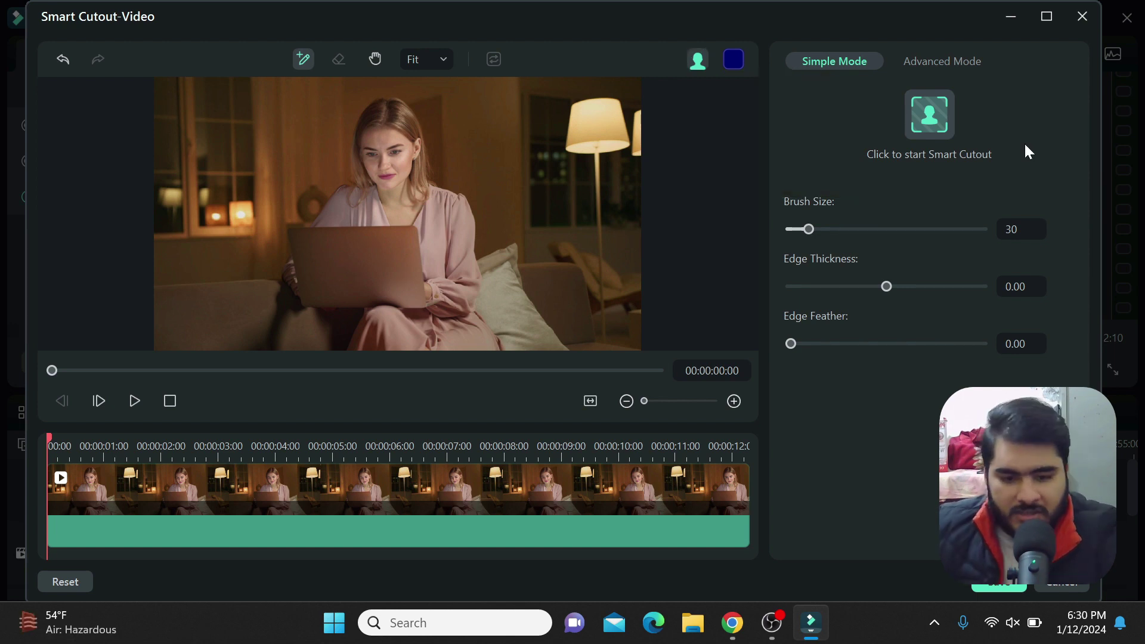
# Set the cutout brush size to 69 and paint over the woman's head, body and laptop to select them
pyautogui.click(836, 230)
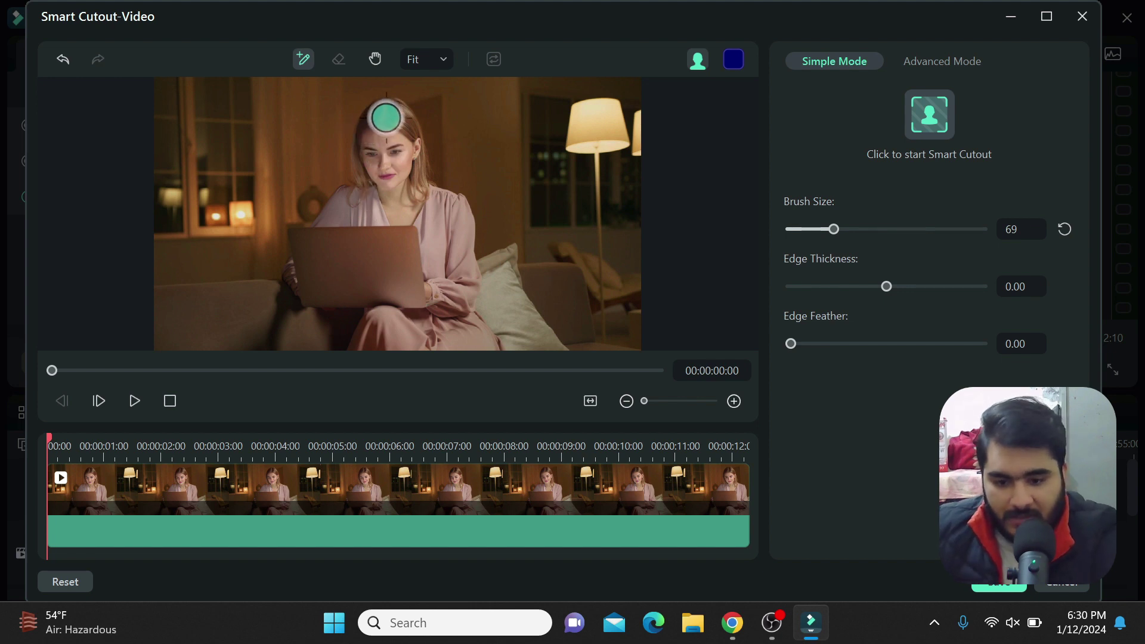
pyautogui.moveTo(386, 118)
pyautogui.mouseDown()
pyautogui.moveTo(367, 197)
pyautogui.moveTo(380, 262)
pyautogui.mouseUp()
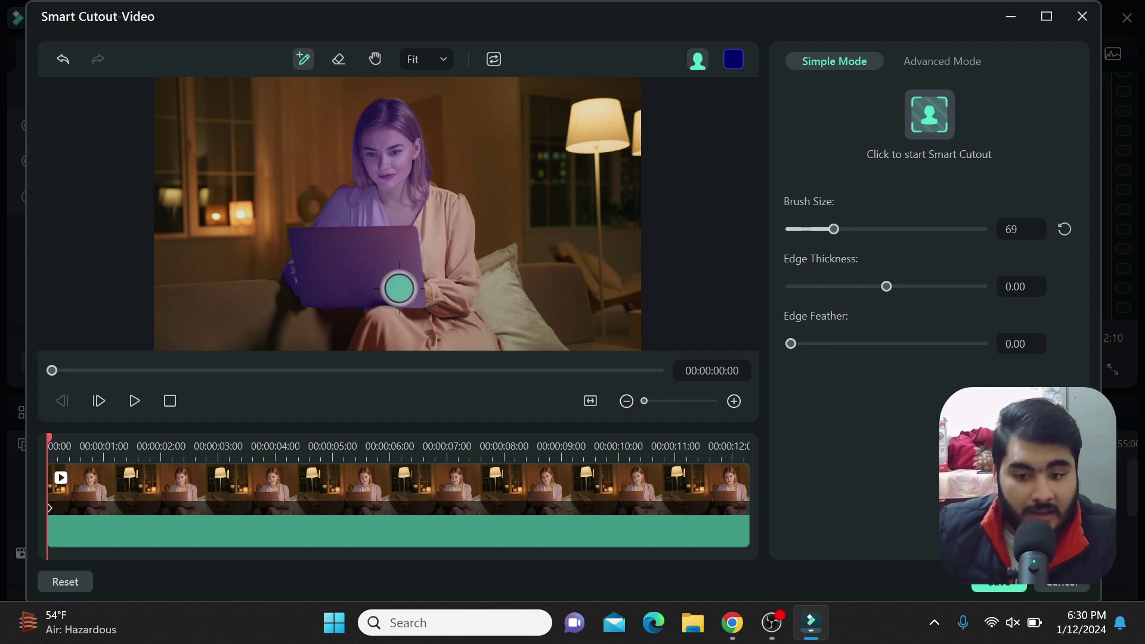
pyautogui.moveTo(445, 335); pyautogui.dragTo(434, 231)
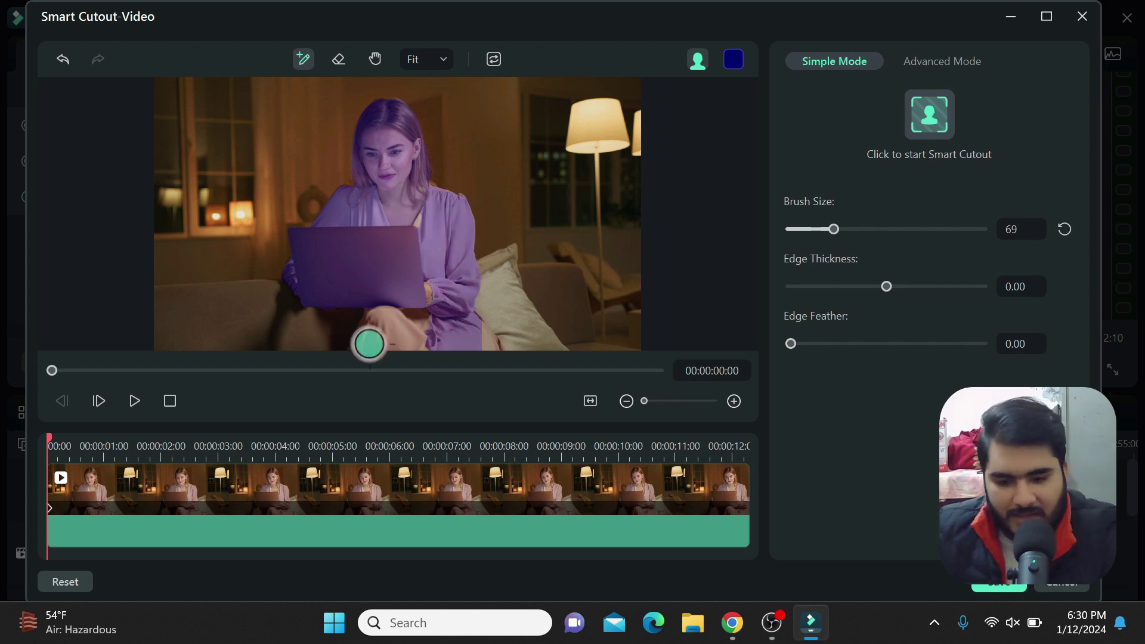
pyautogui.moveTo(428, 288)
pyautogui.mouseDown()
pyautogui.moveTo(429, 336)
pyautogui.moveTo(402, 333)
pyautogui.mouseUp()
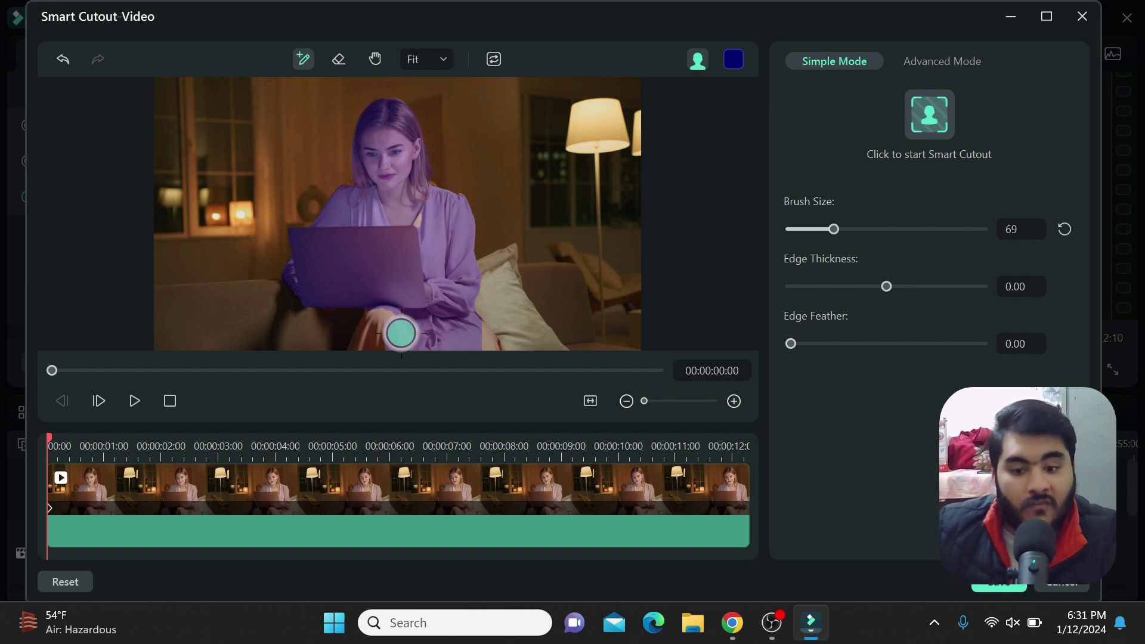
# Brush a stroke from the woman's lap out over the background, and undo it
pyautogui.moveTo(401, 333)
pyautogui.mouseDown()
pyautogui.moveTo(772, 279)
pyautogui.moveTo(800, 295)
pyautogui.moveTo(575, 258)
pyautogui.mouseUp()
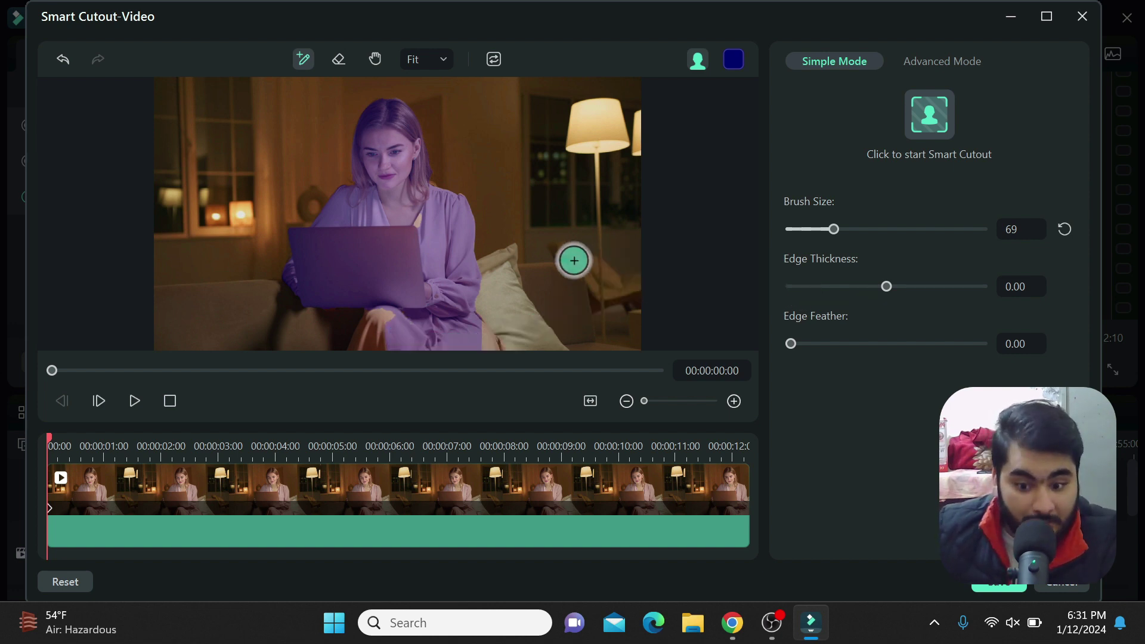
pyautogui.click(63, 59)
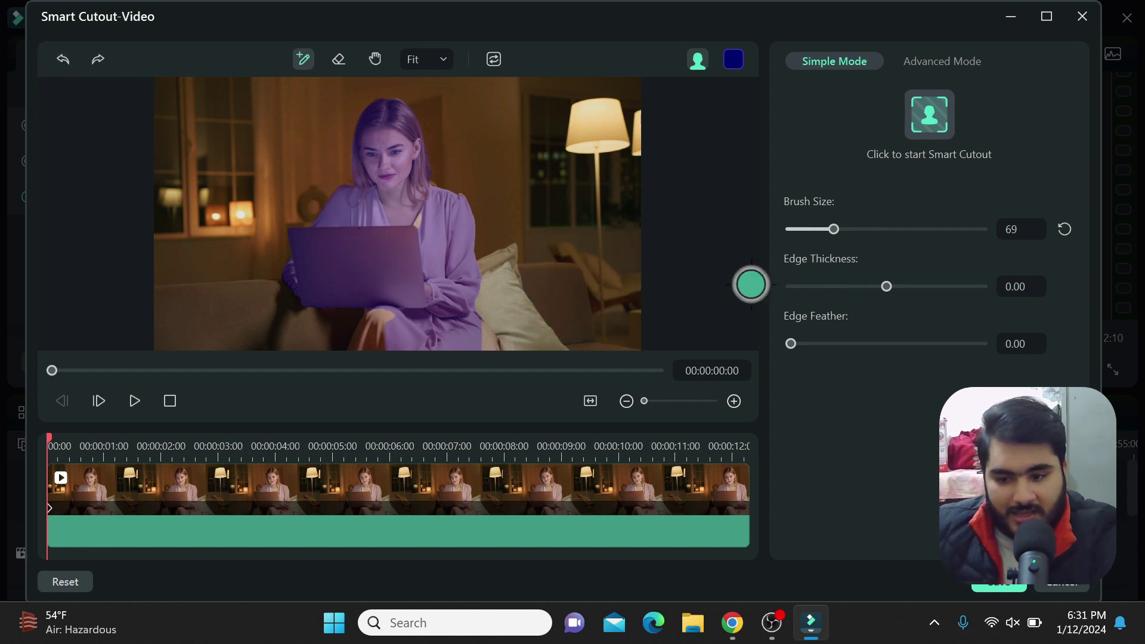
# Set the brush size to 36 and paint the unselected parts of the woman's lap and legs into the cutout
pyautogui.click(814, 230)
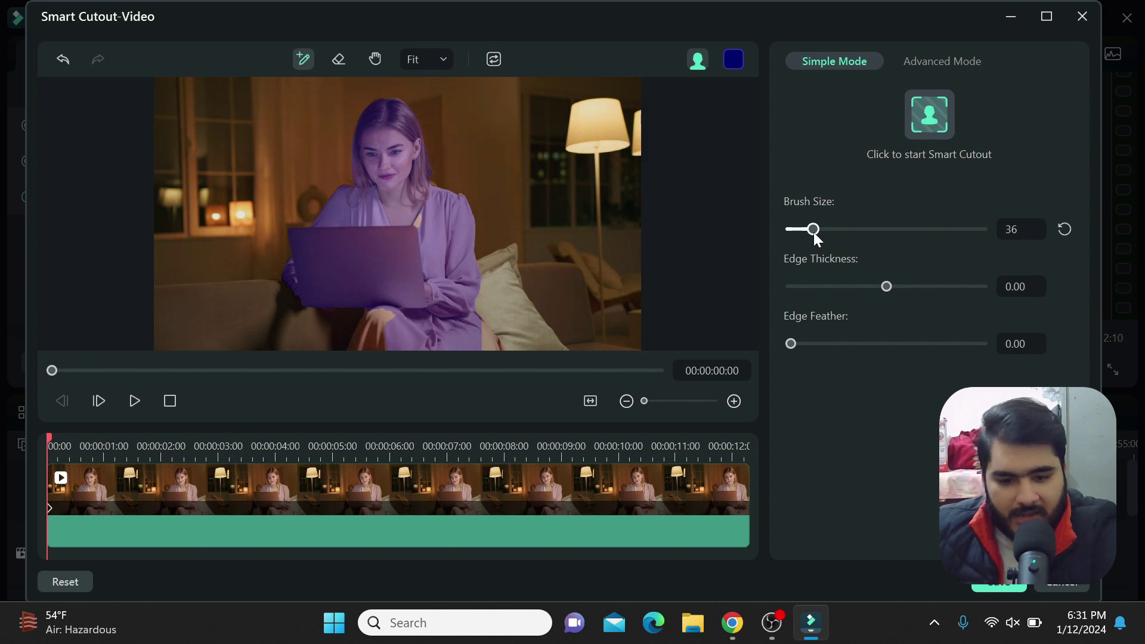
pyautogui.click(424, 60)
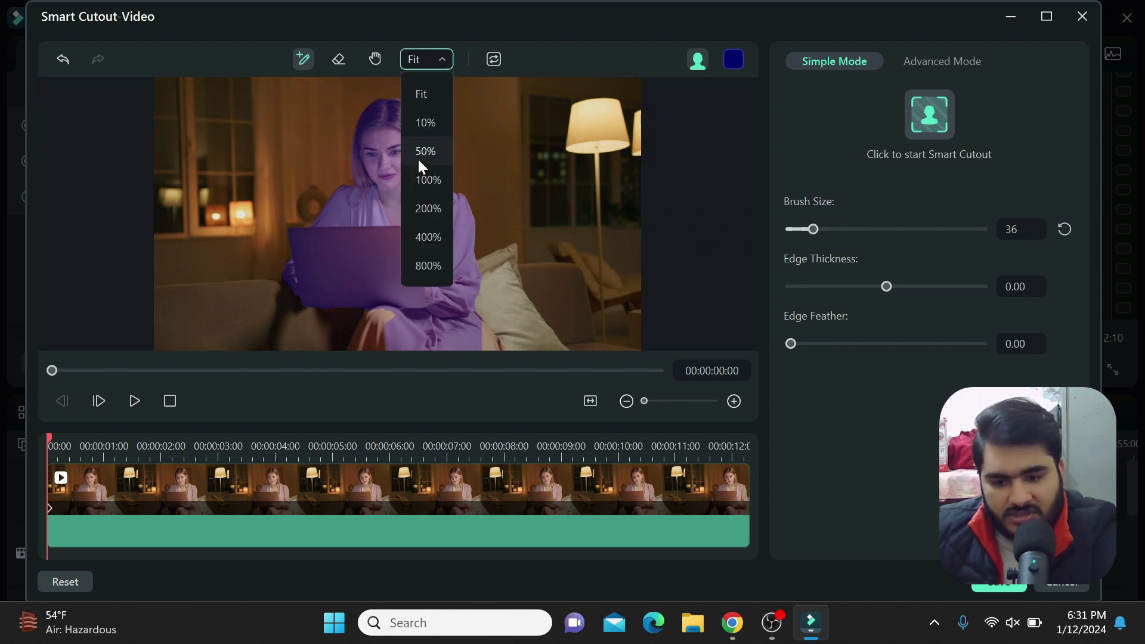
pyautogui.click(417, 154)
pyautogui.click(443, 67)
pyautogui.click(429, 181)
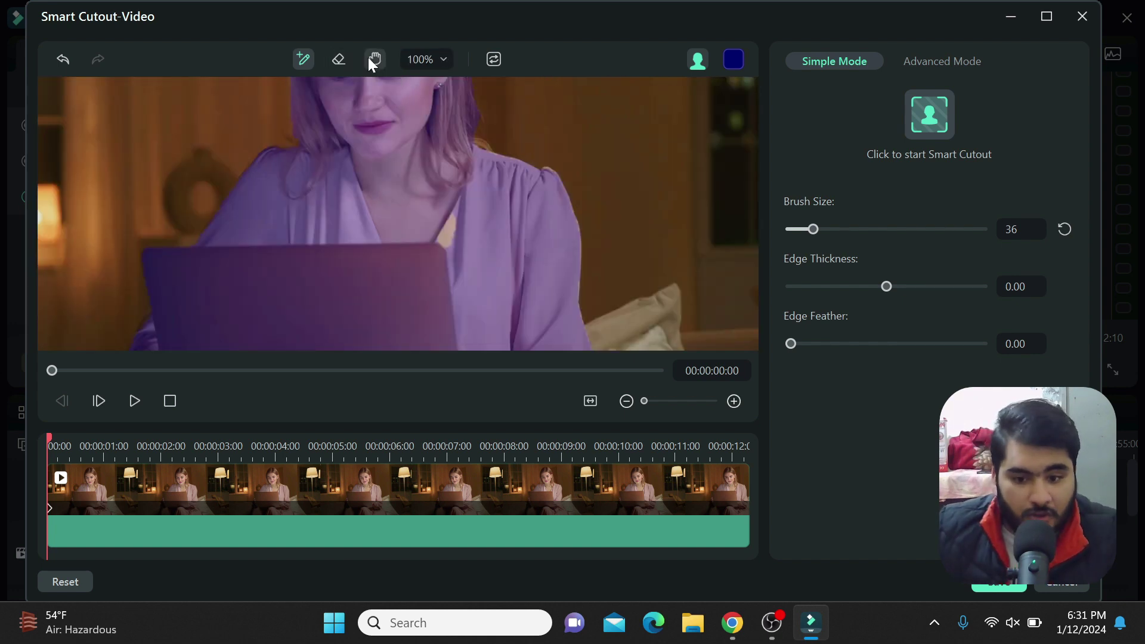
pyautogui.click(372, 59)
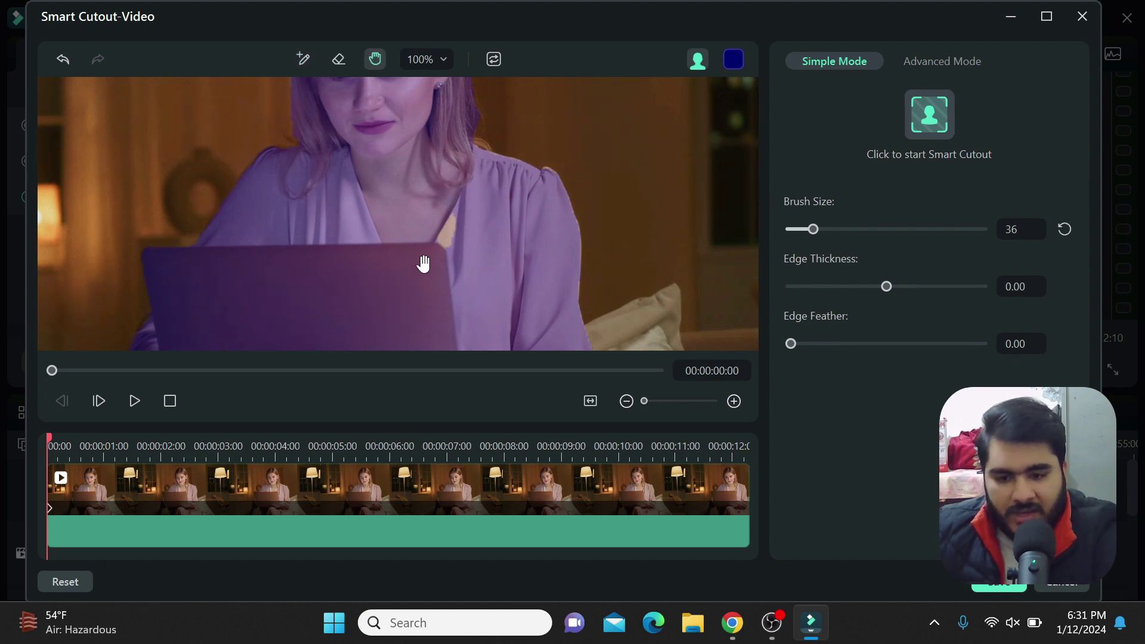
pyautogui.moveTo(423, 263); pyautogui.dragTo(429, 90)
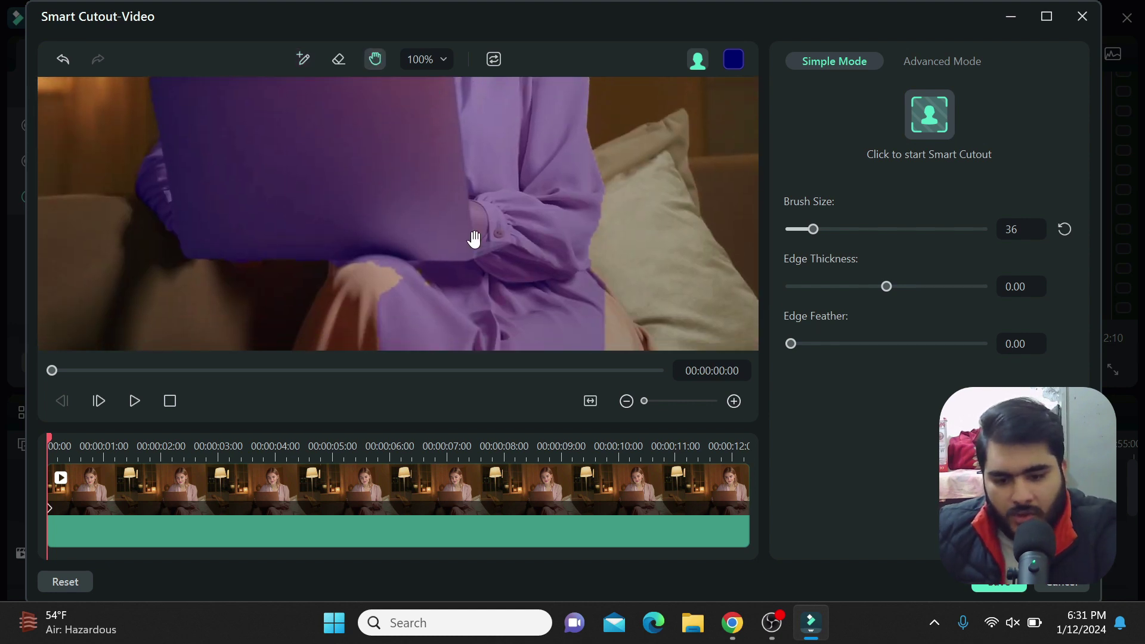
pyautogui.moveTo(474, 238); pyautogui.dragTo(445, 131)
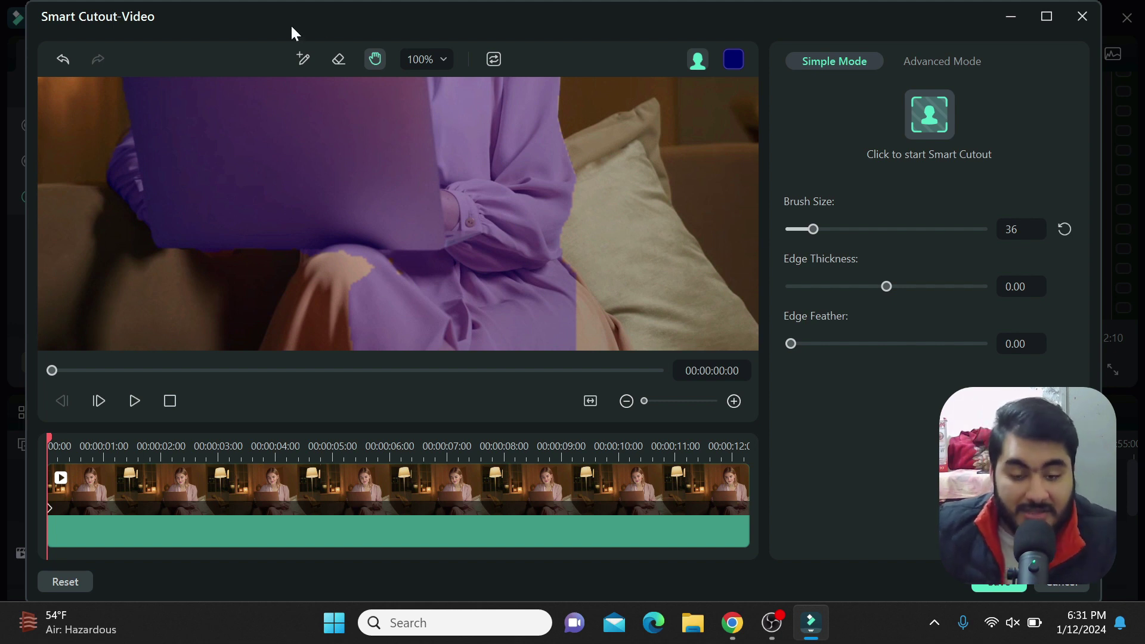
pyautogui.click(304, 59)
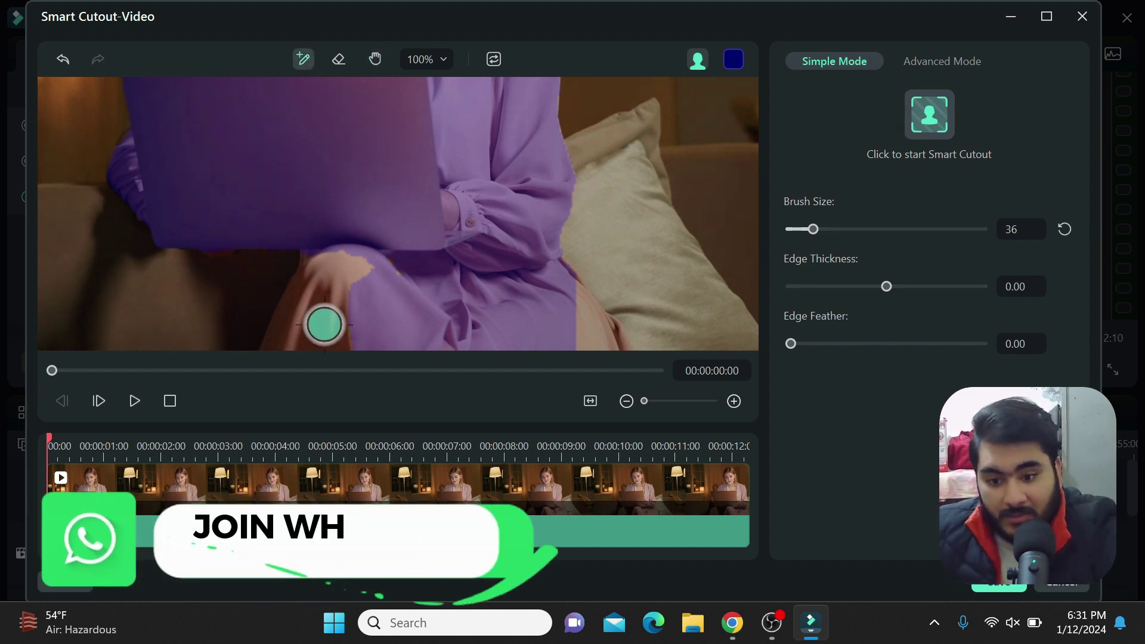
pyautogui.moveTo(325, 325)
pyautogui.mouseDown()
pyautogui.moveTo(385, 240)
pyautogui.moveTo(409, 230)
pyautogui.mouseUp()
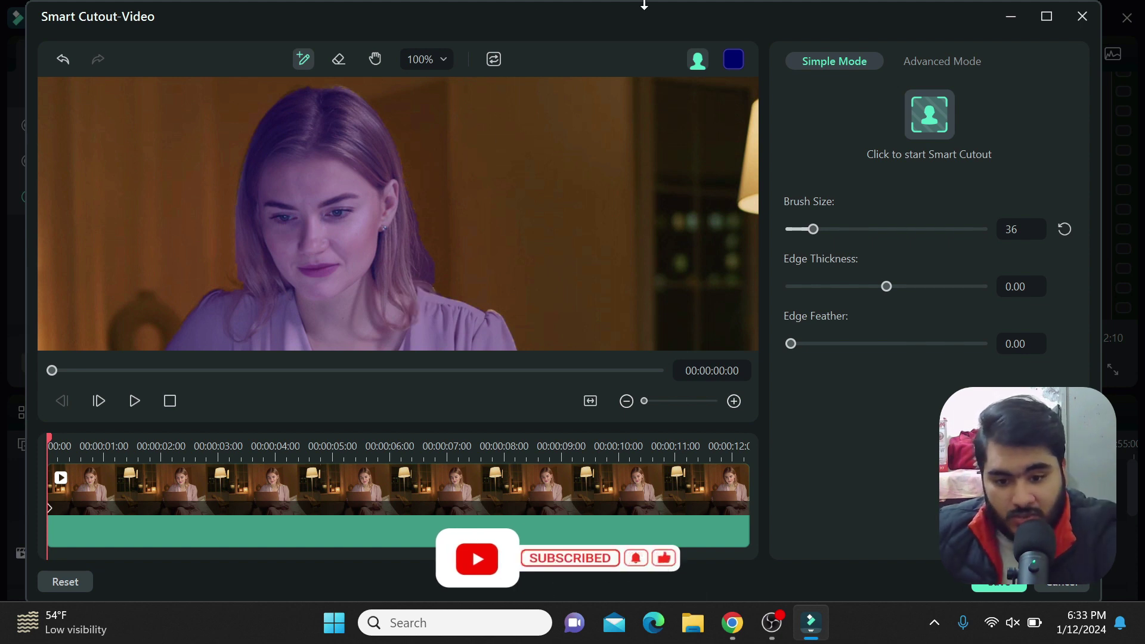
pyautogui.click(438, 58)
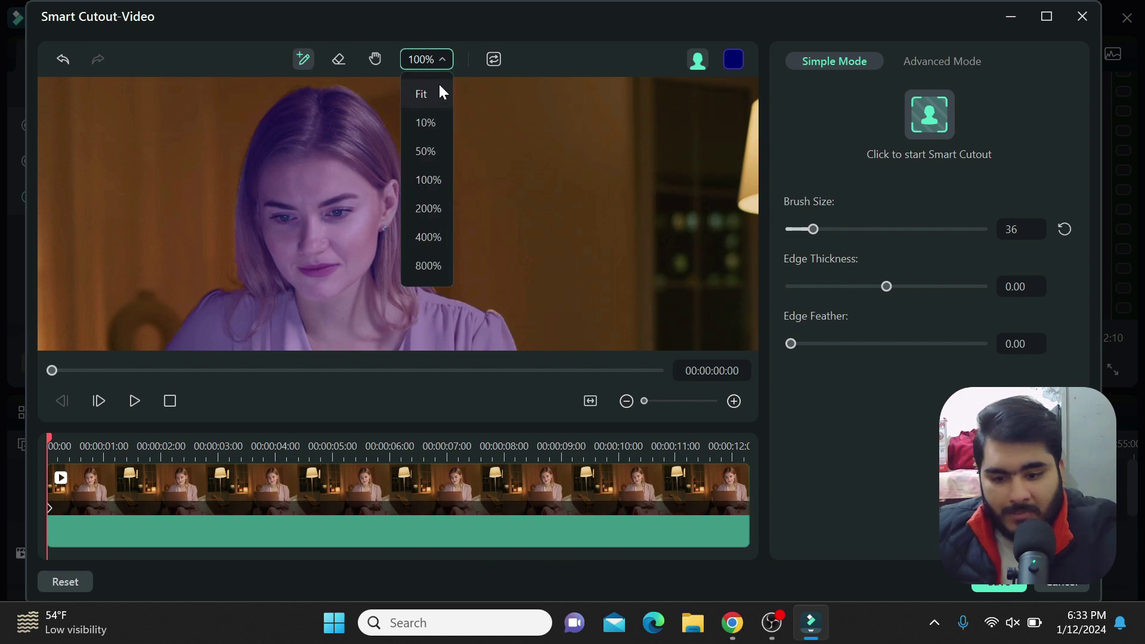
pyautogui.click(439, 85)
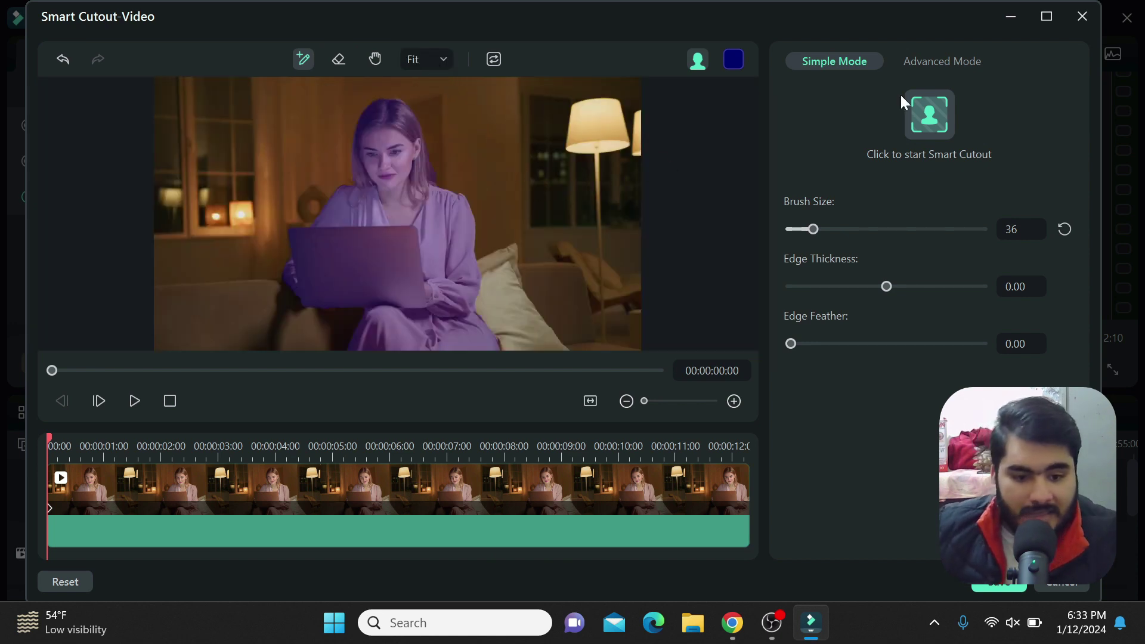
# Run Smart Cutout on the painted selection for the whole clip, preview it, and save the cutout
pyautogui.click(916, 105)
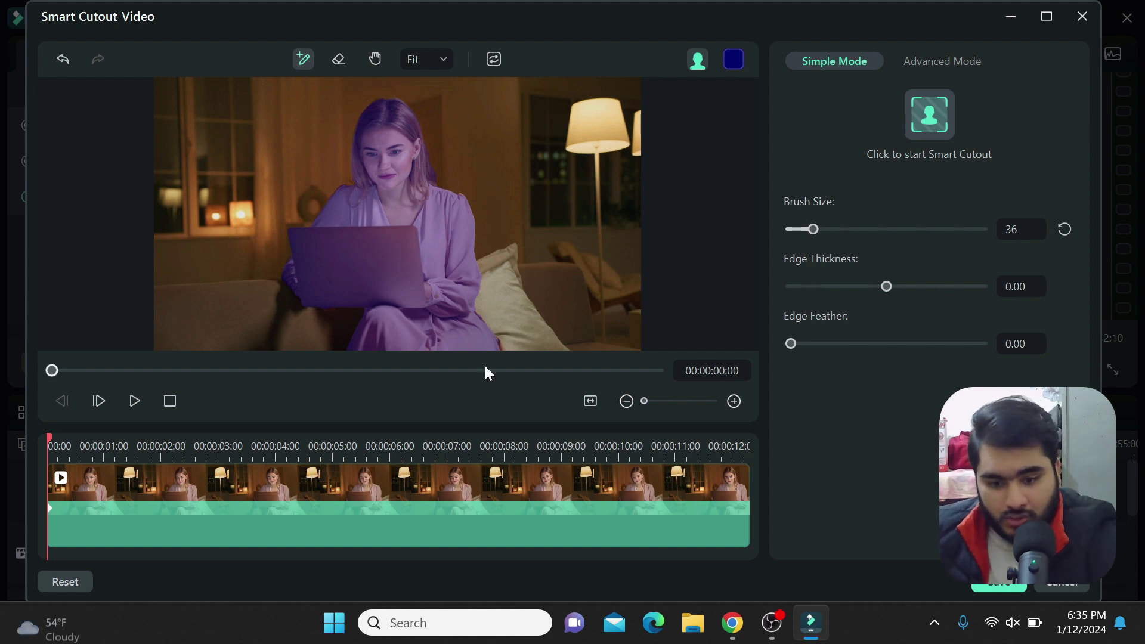
pyautogui.click(135, 402)
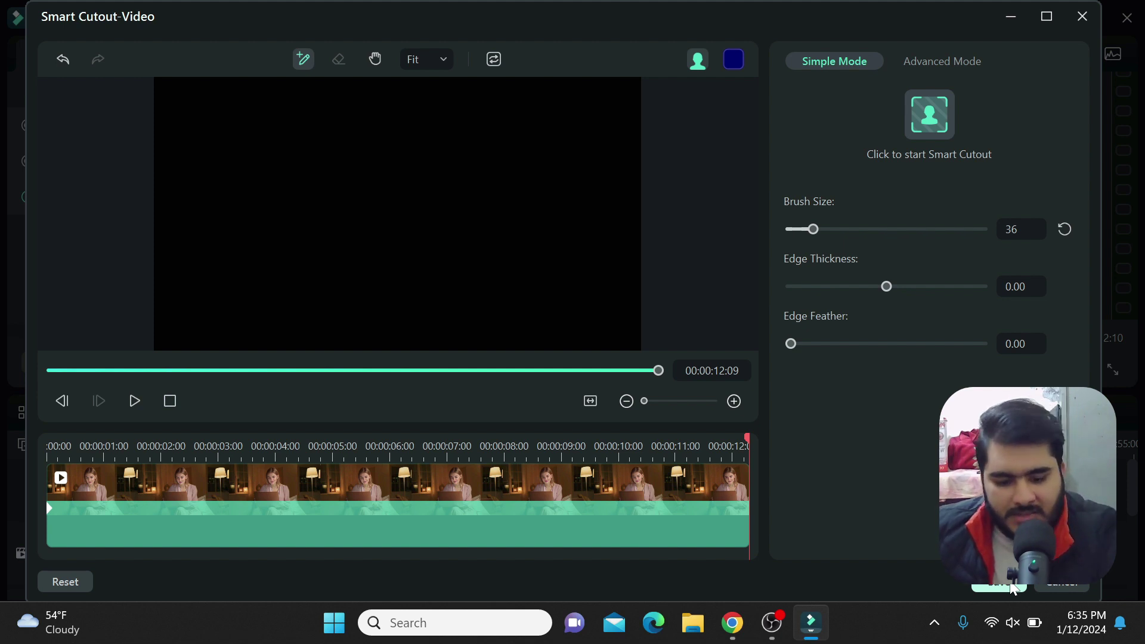
pyautogui.click(1012, 585)
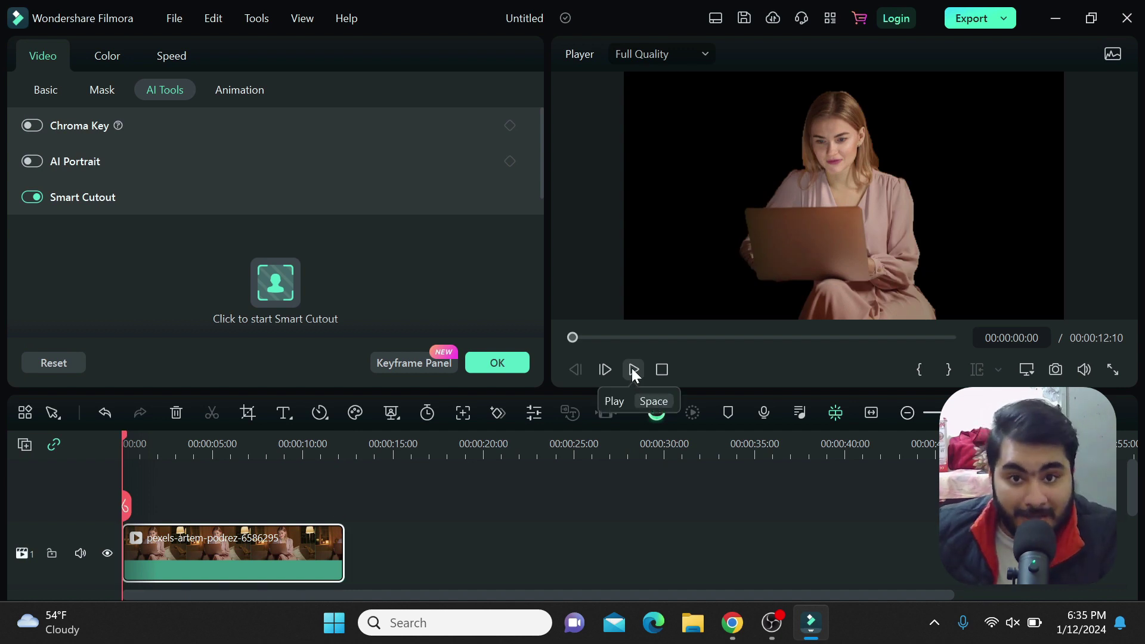
# Play back and accept the cutout, and move the woman's clip up to video track 2
pyautogui.click(633, 370)
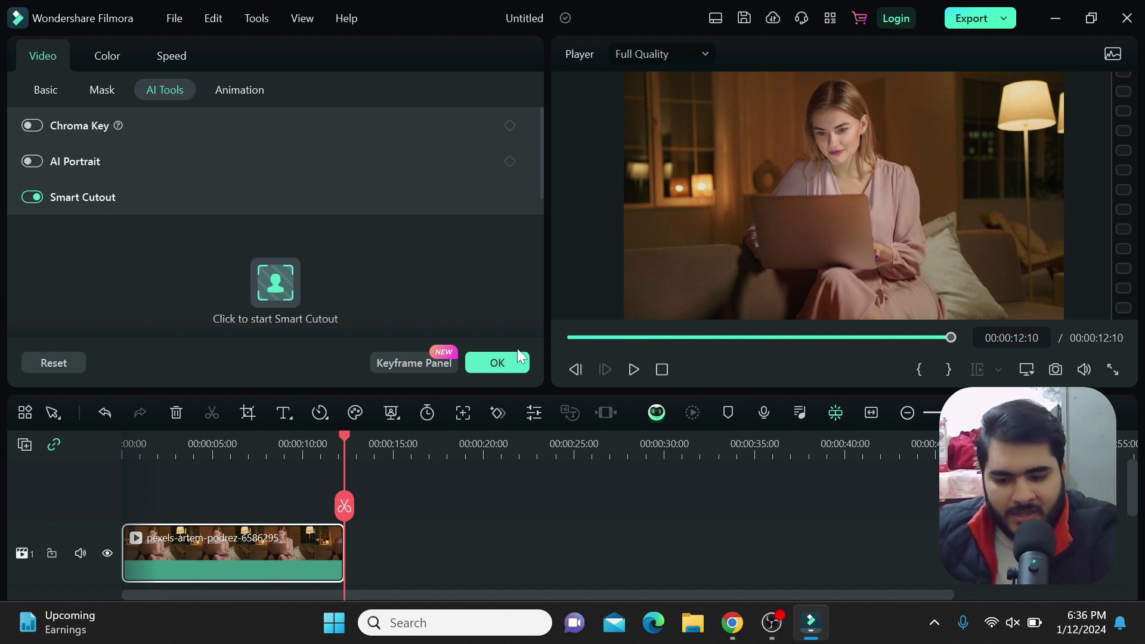
pyautogui.click(491, 363)
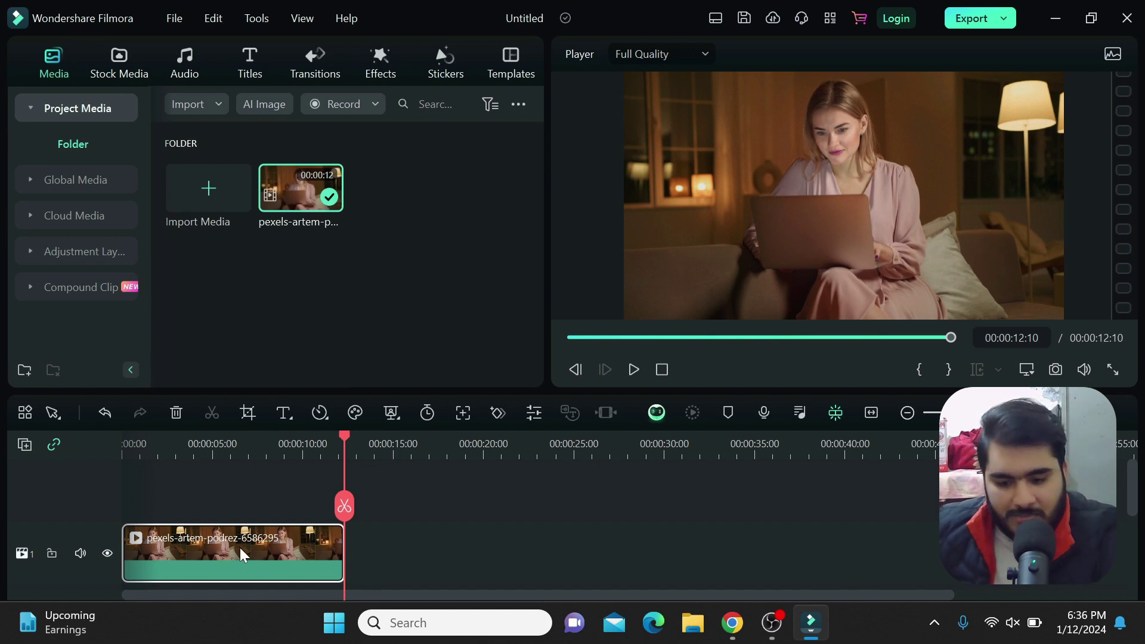
pyautogui.moveTo(240, 548); pyautogui.dragTo(219, 511)
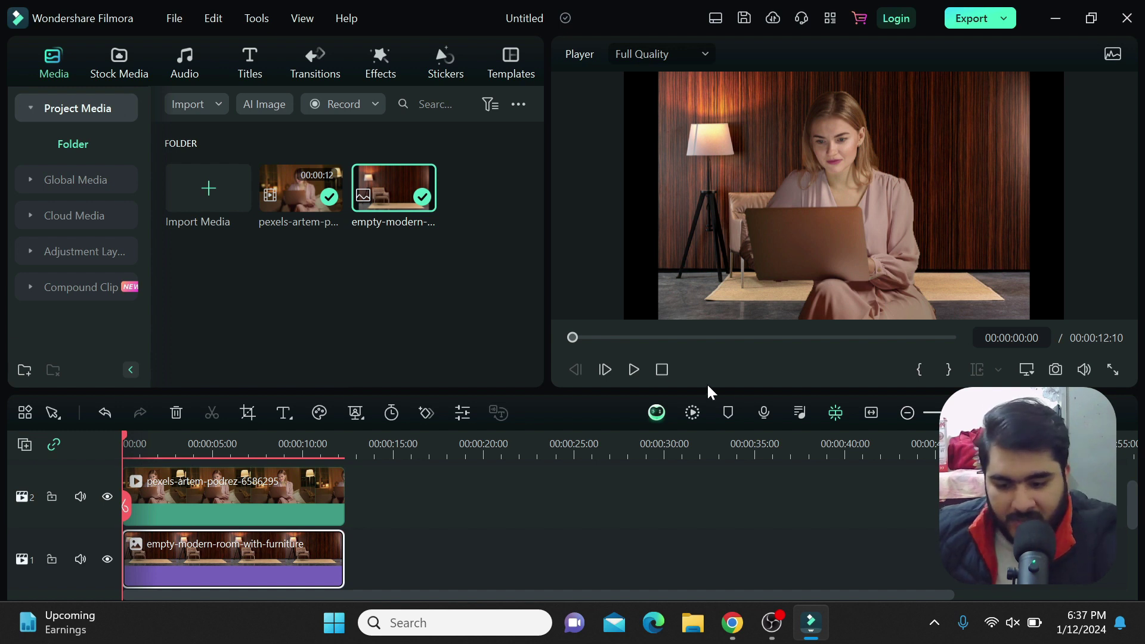
# Scale the empty-modern-room background image to 192.05% and shift its X position to place the chair behind the woman
pyautogui.doubleClick(161, 579)
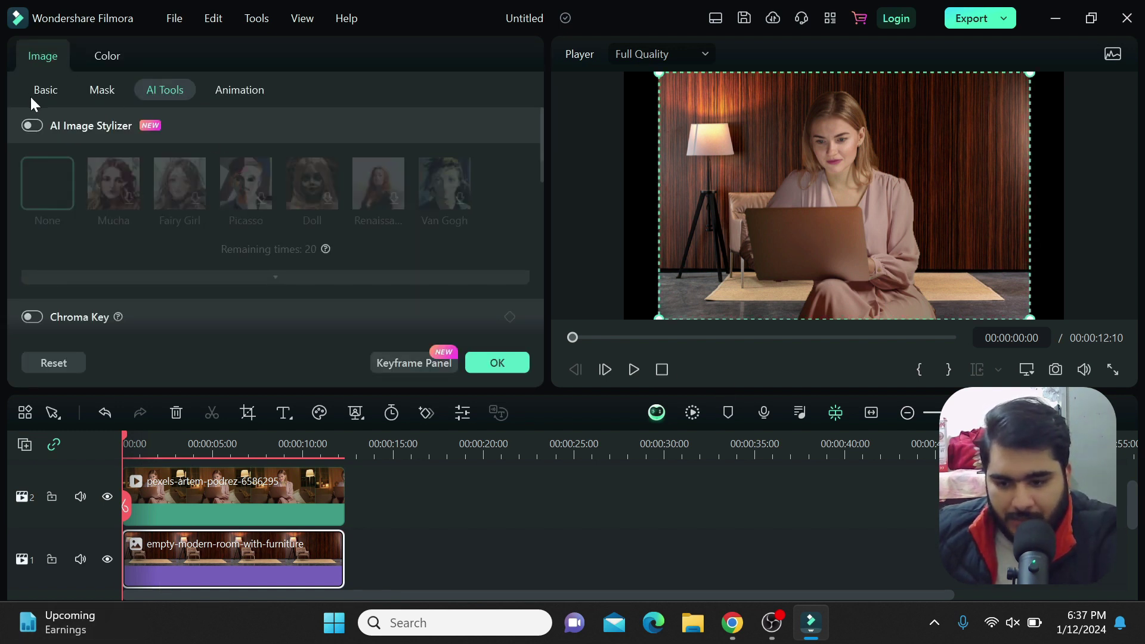
pyautogui.click(36, 95)
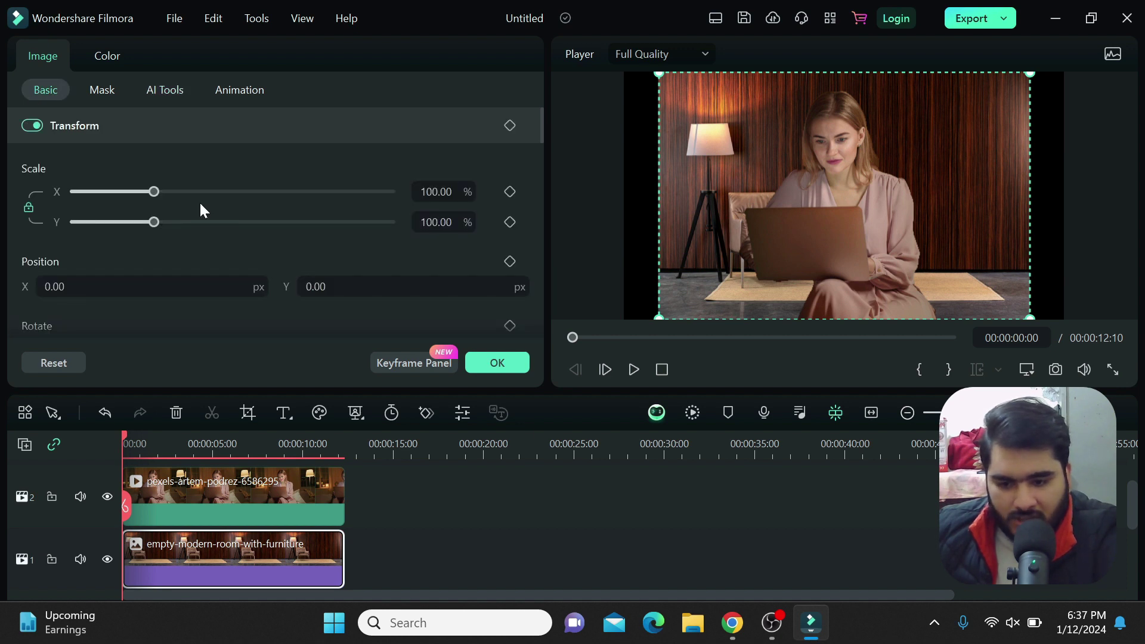
pyautogui.moveTo(199, 193); pyautogui.dragTo(227, 190)
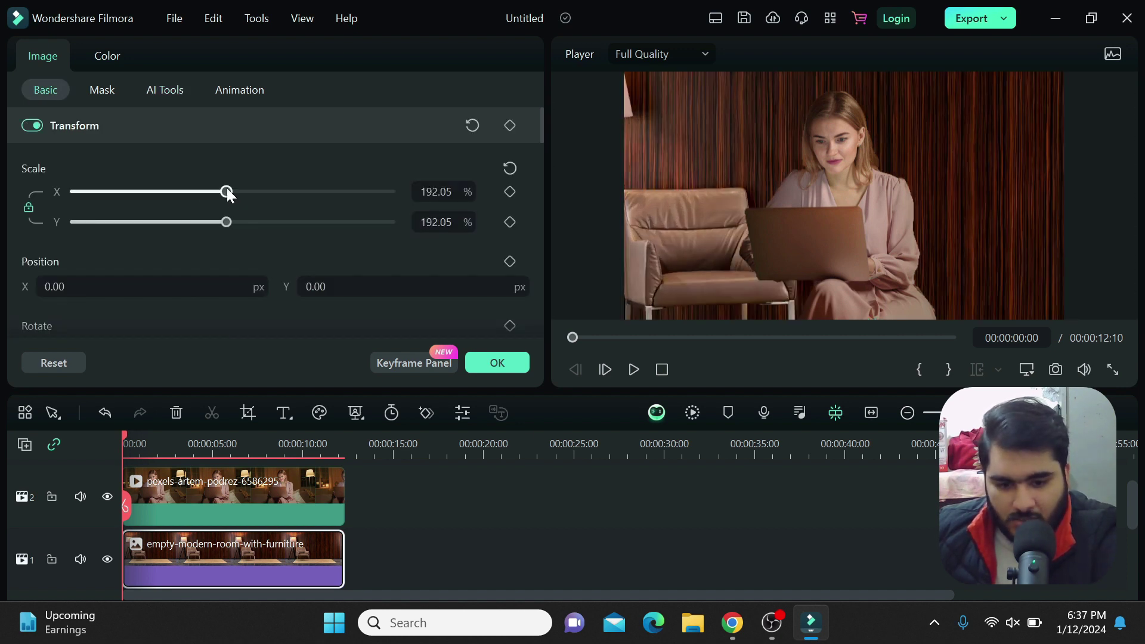
pyautogui.moveTo(130, 288); pyautogui.dragTo(131, 288)
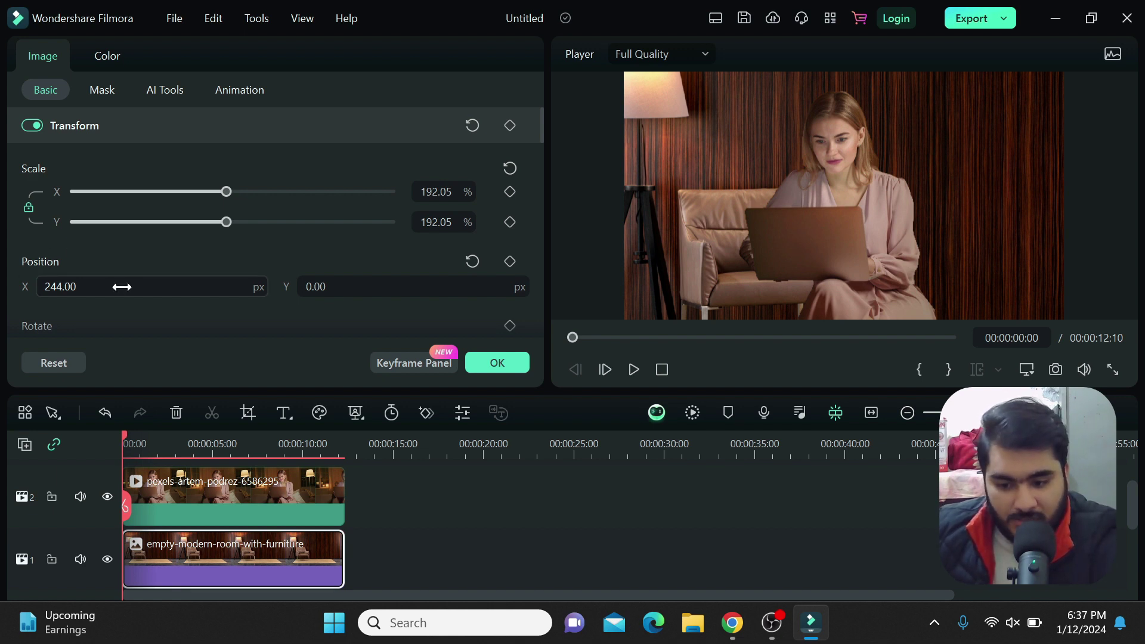
pyautogui.click(121, 287)
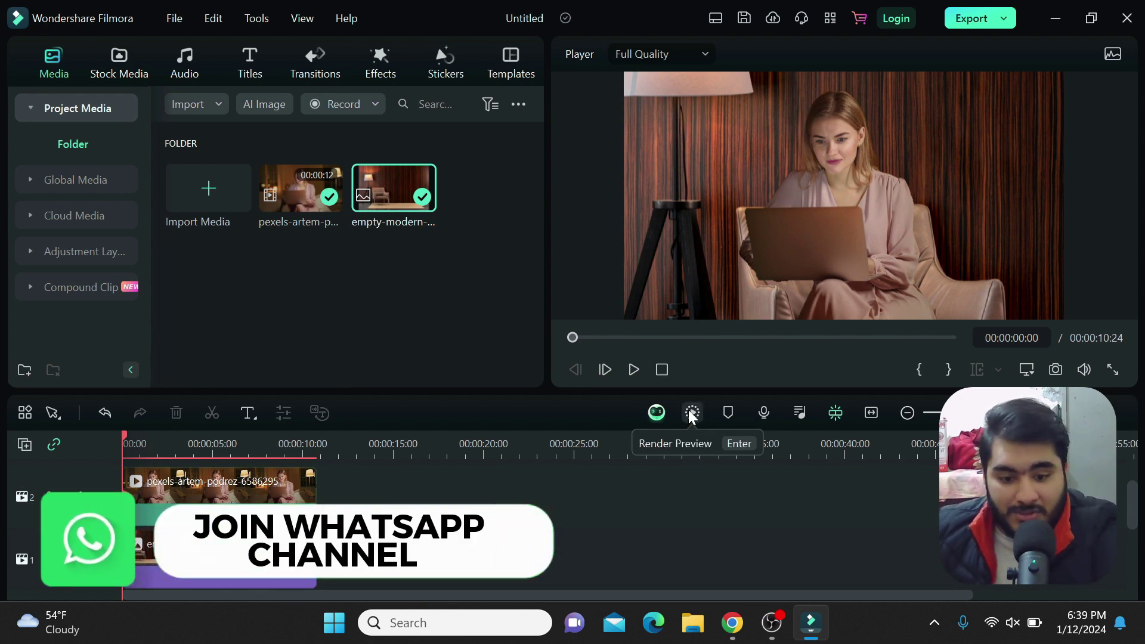
pyautogui.click(633, 369)
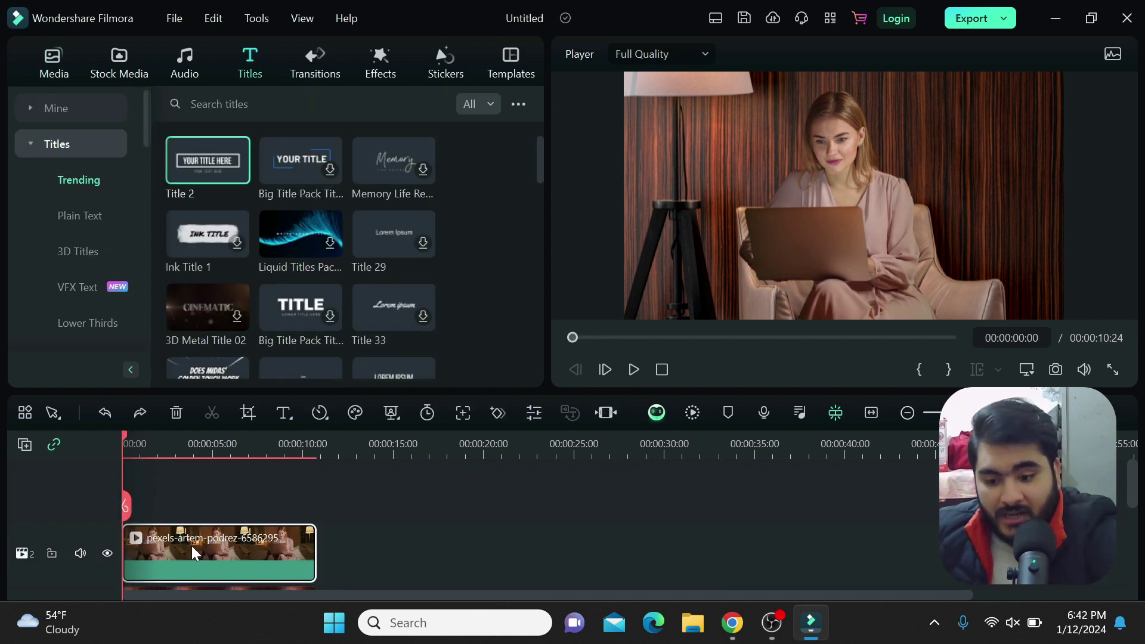
# Move the woman's clip up to track 3 and place Title 2 on track 2, starting about 2.5 seconds in
pyautogui.moveTo(192, 545); pyautogui.dragTo(183, 503)
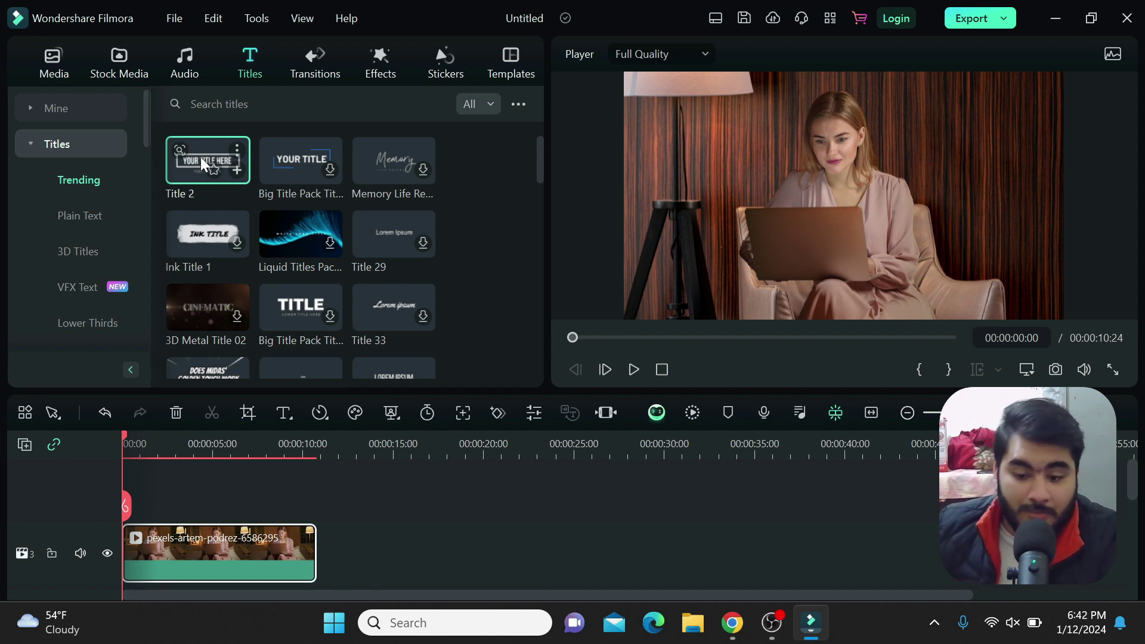
pyautogui.moveTo(200, 156); pyautogui.dragTo(108, 488)
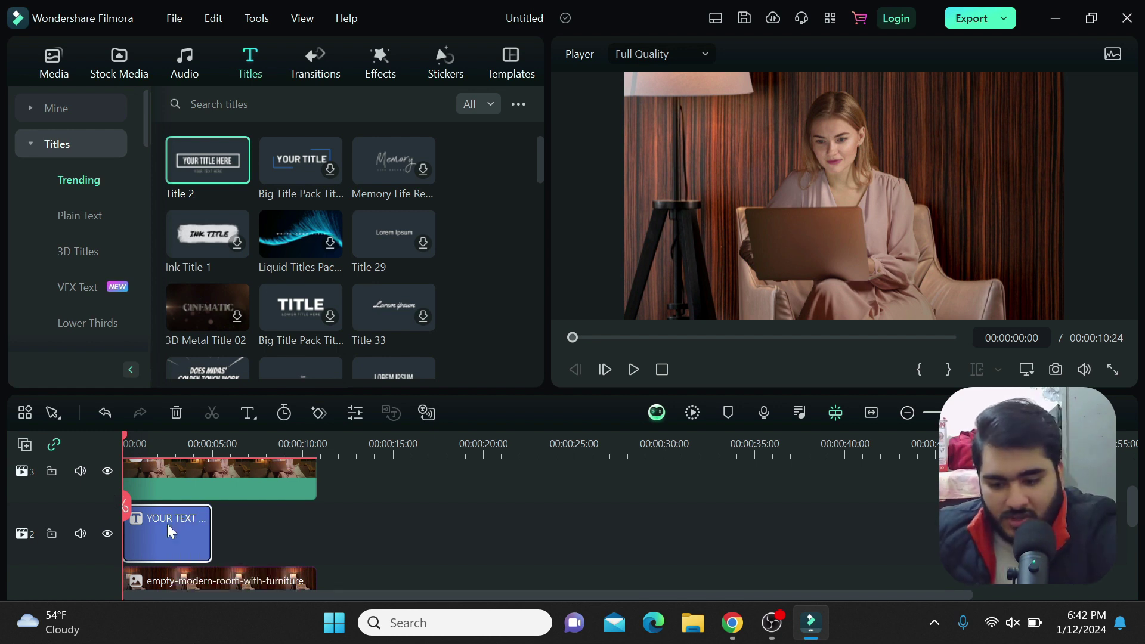
pyautogui.moveTo(168, 525); pyautogui.dragTo(220, 543)
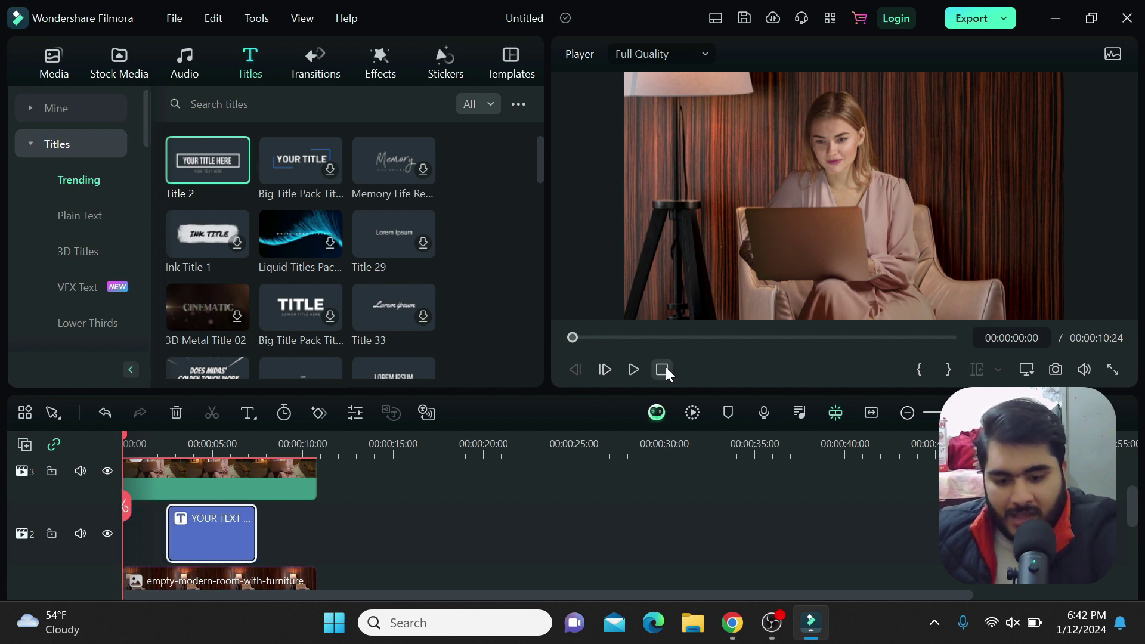
# Play back the composition to check how the title appears behind the woman
pyautogui.click(634, 369)
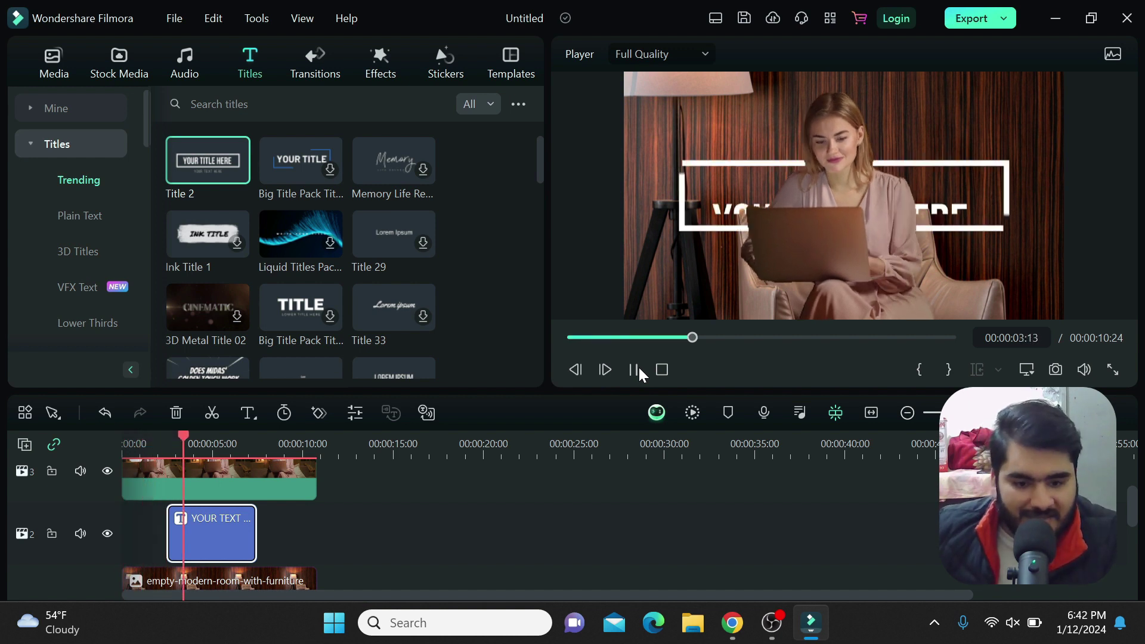
pyautogui.click(634, 370)
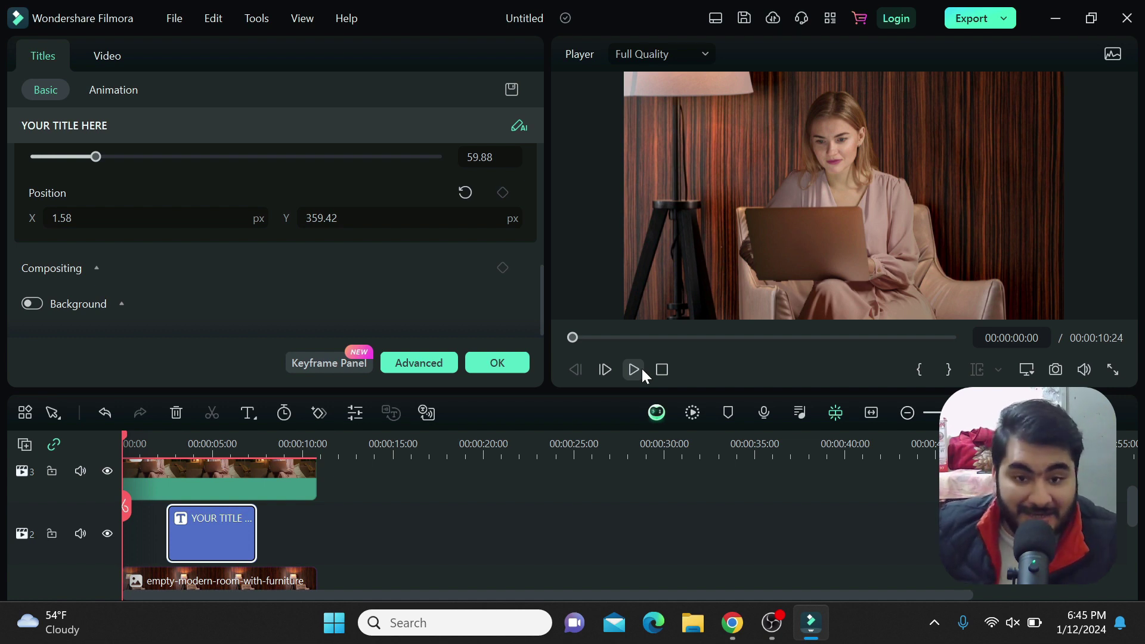
pyautogui.click(642, 368)
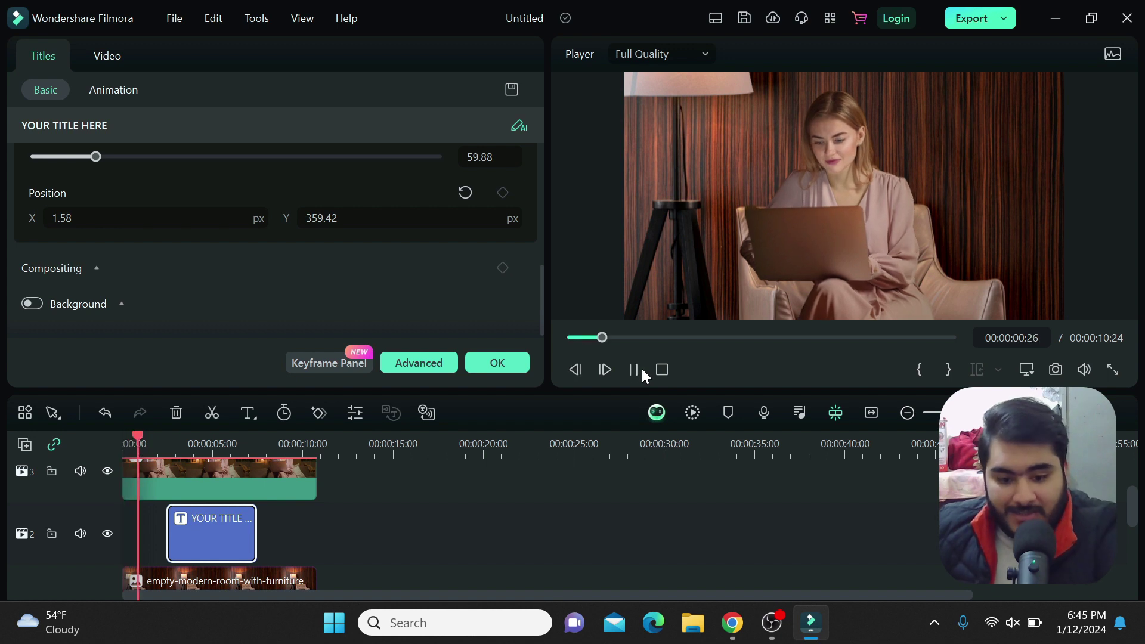